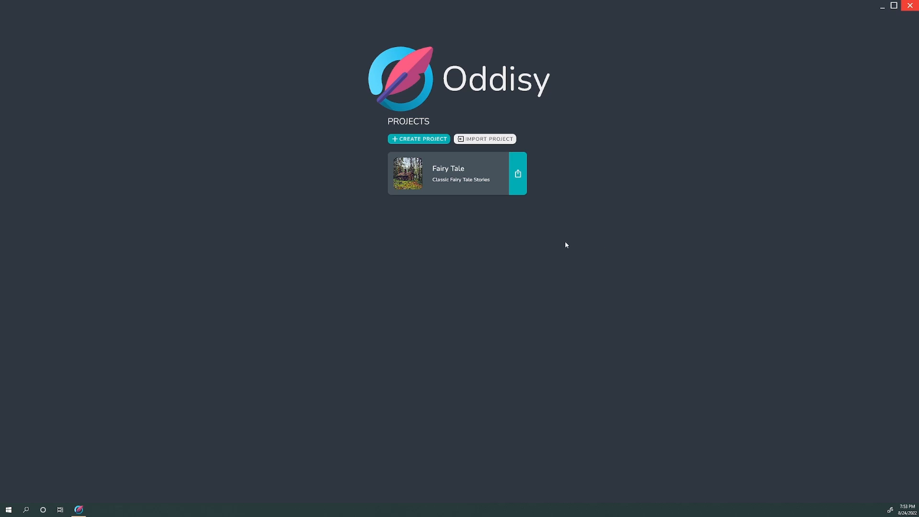
Step: Open the Fairy Tale project and start a new character entry named "Little Red Riding Hood"
left_click(439, 192)
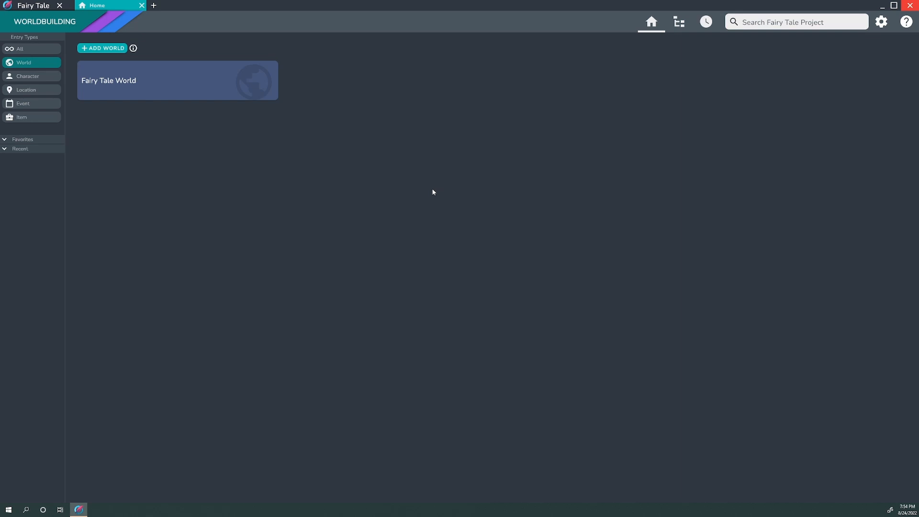
left_click(48, 82)
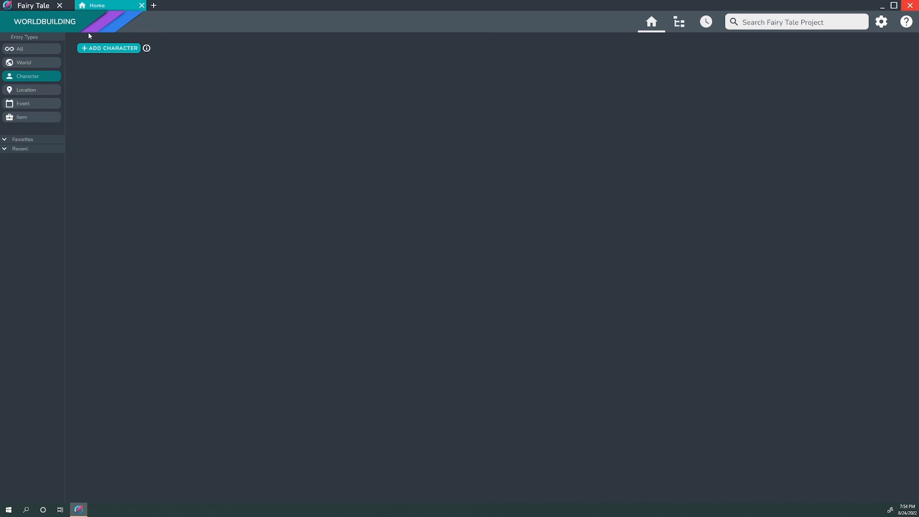
left_click(112, 50)
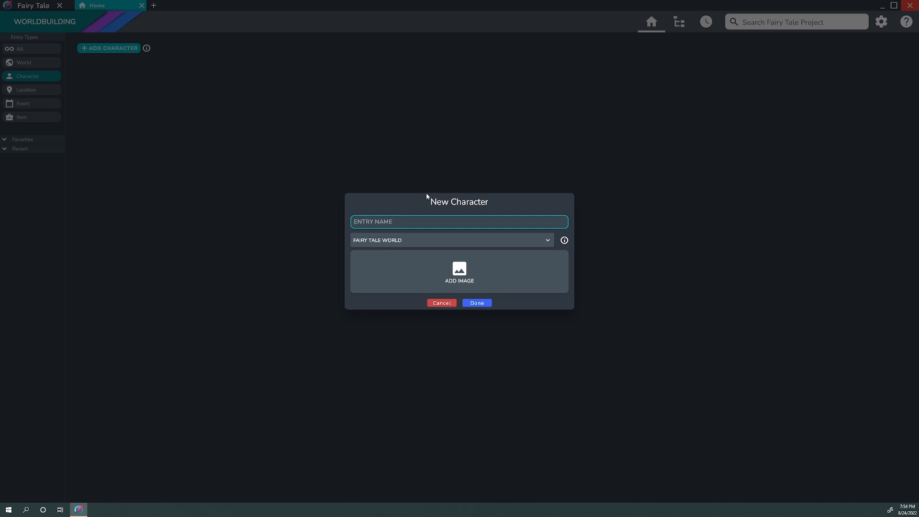
type("Little Red Riding Hood")
Step: Attach the image gothic-g45622f4a5_1280.jpg from the computer to the new character and create the entry
left_click(428, 271)
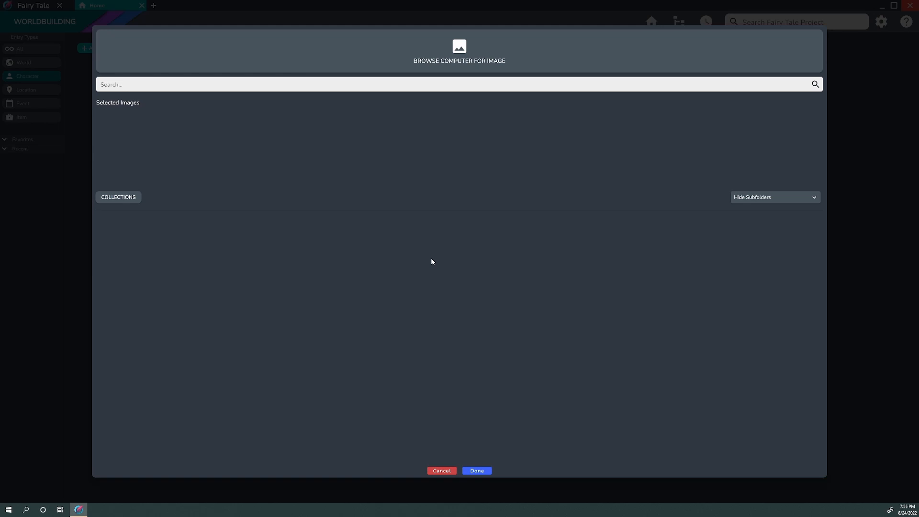
left_click(463, 49)
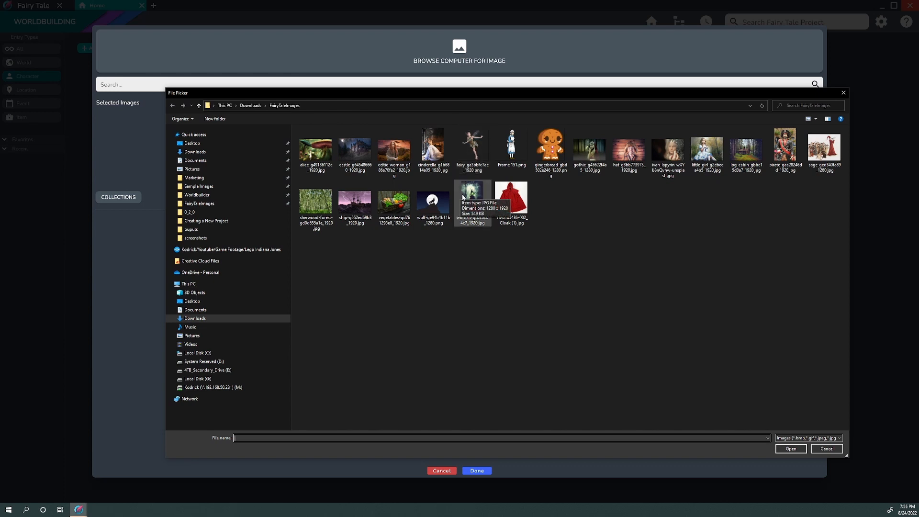
left_click(592, 157)
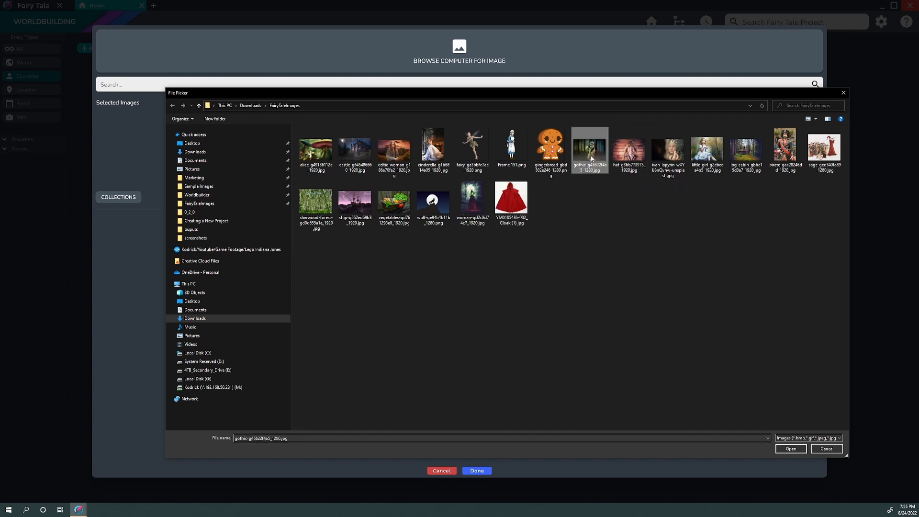
left_click(791, 448)
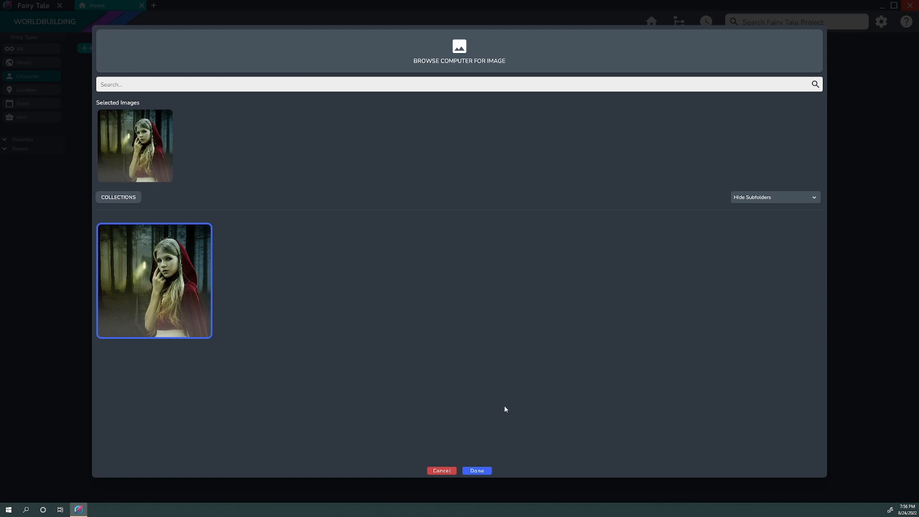
left_click(477, 471)
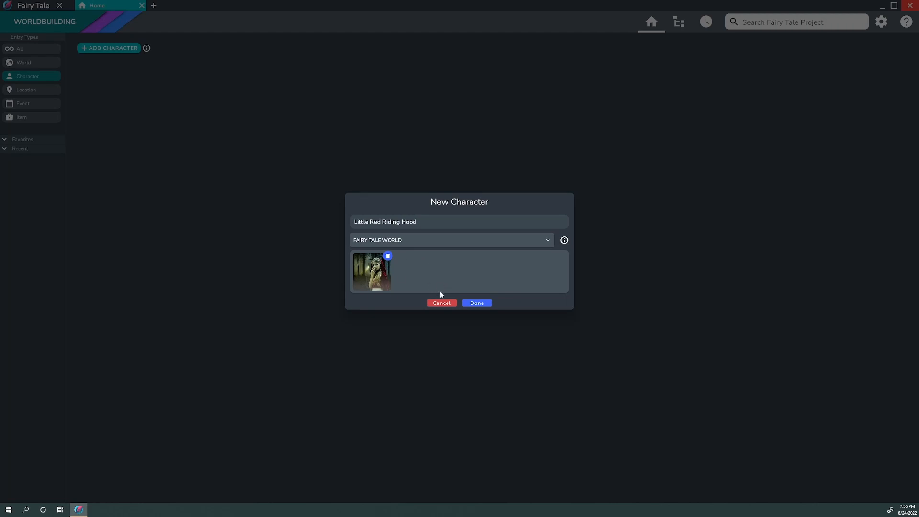
left_click(476, 304)
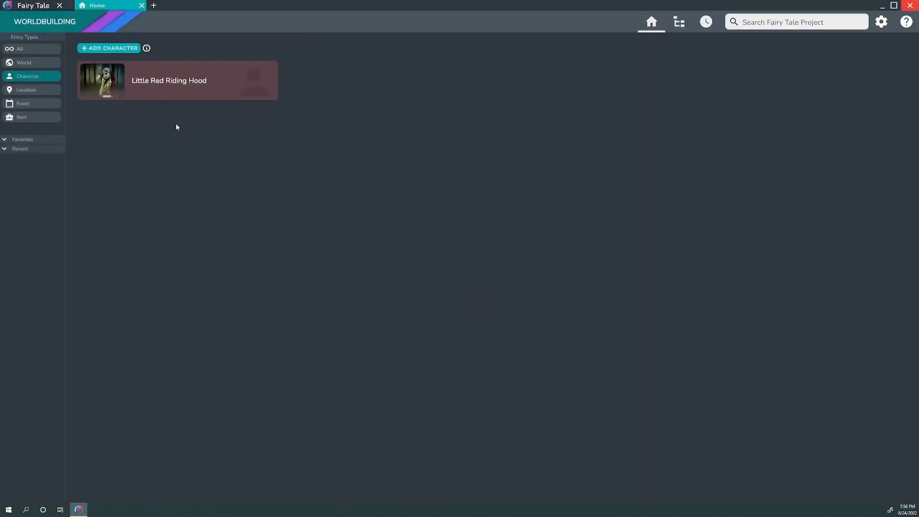
Step: Open the Little Red Riding Hood entry and mark it as a favorite
left_click(225, 80)
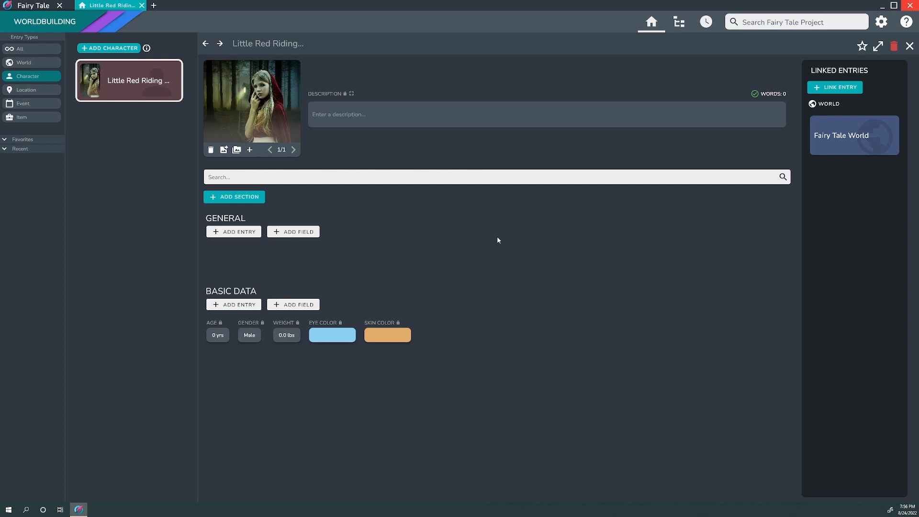
left_click(861, 46)
left_click(878, 49)
left_click(876, 49)
Step: Add Frame 151.png from the FairyTaleImages folder as a second image of the character
left_click(249, 150)
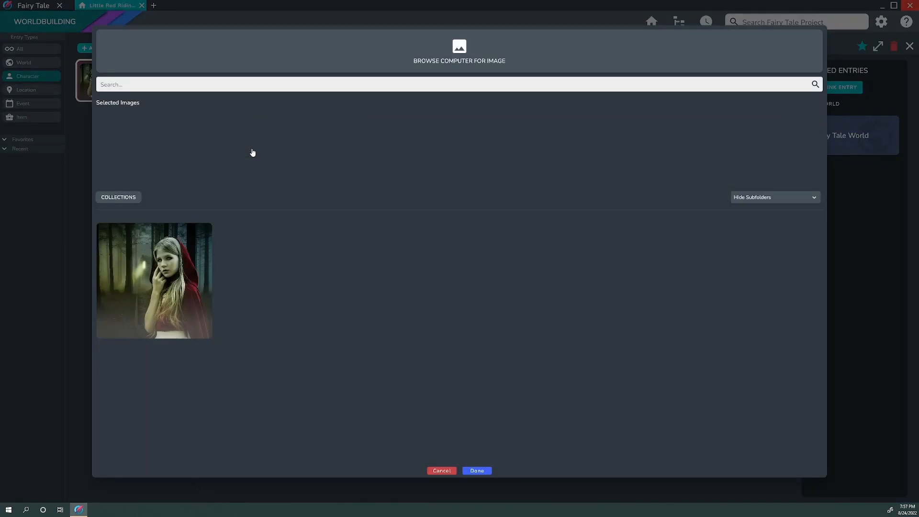
left_click(369, 50)
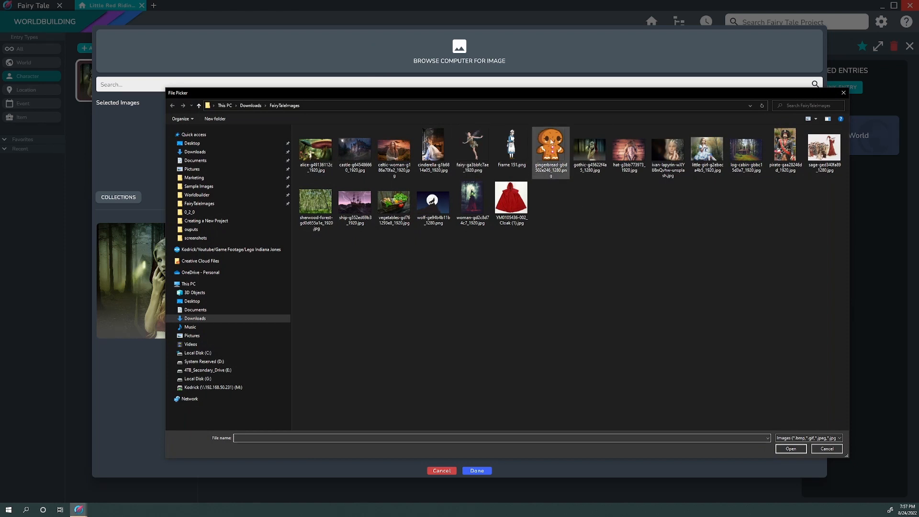
left_click(512, 146)
left_click(791, 449)
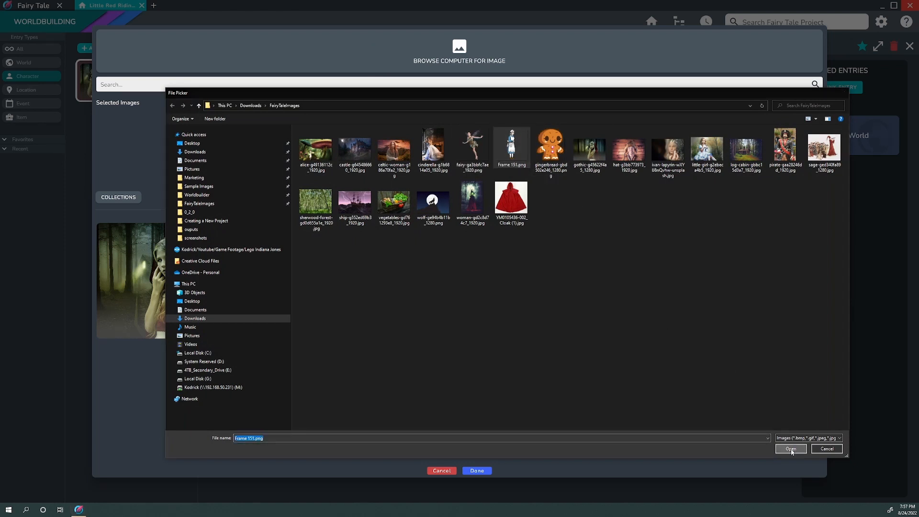
left_click(486, 471)
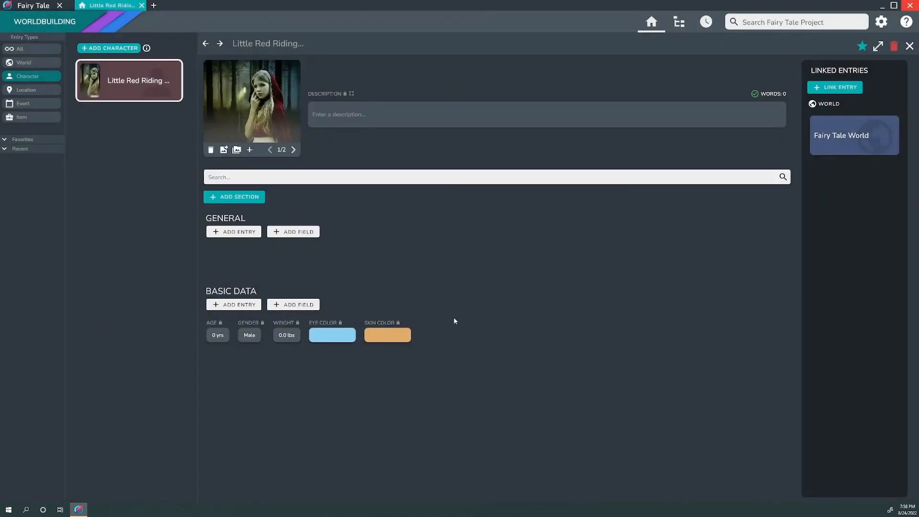
Step: Browse the character's images and reorder them so the grandmother picture comes before the red-hooded portrait
left_click(293, 149)
left_click(270, 150)
left_click(294, 149)
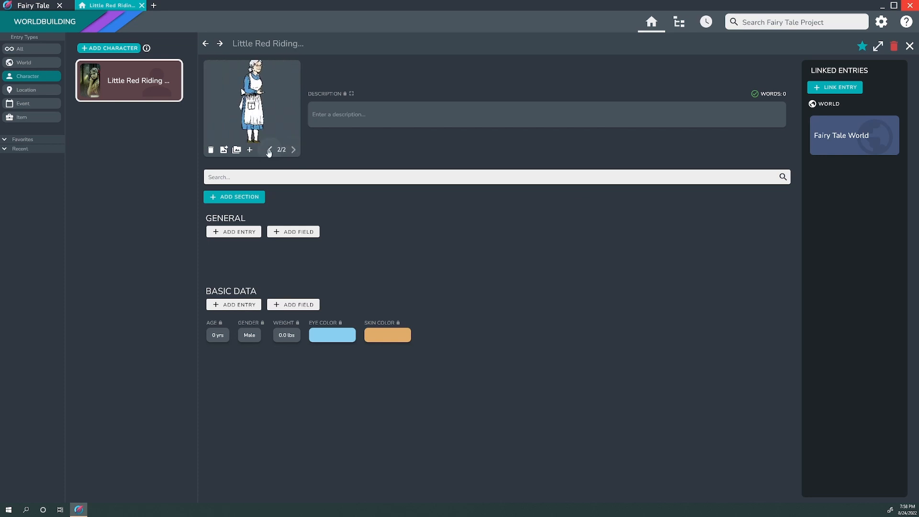
left_click(223, 151)
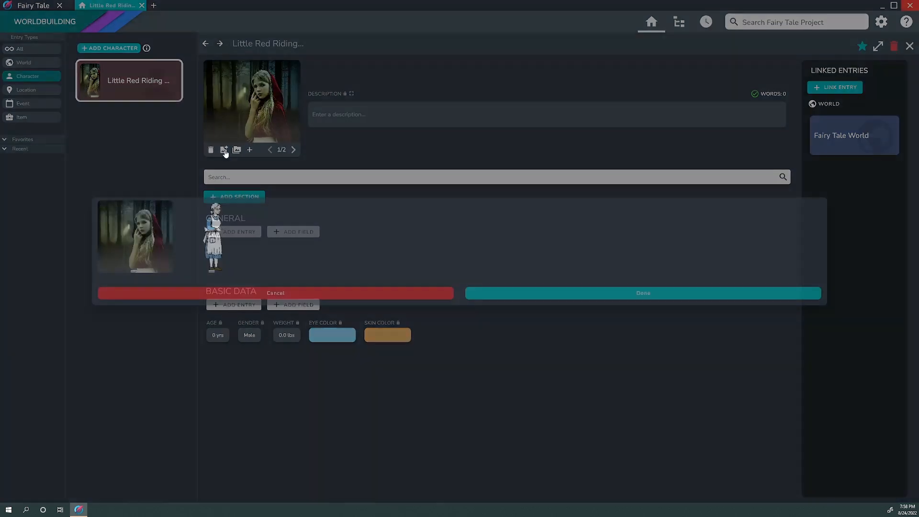
left_click_drag(210, 273, 117, 272)
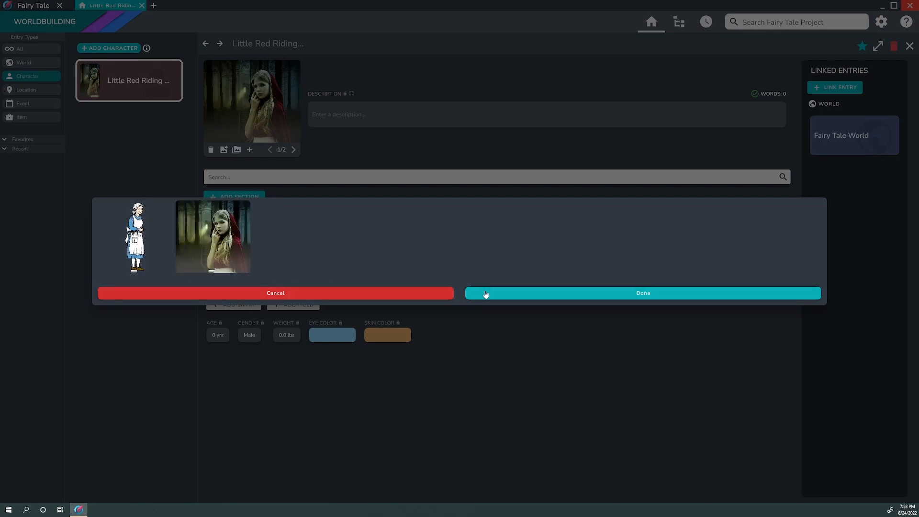
left_click(486, 293)
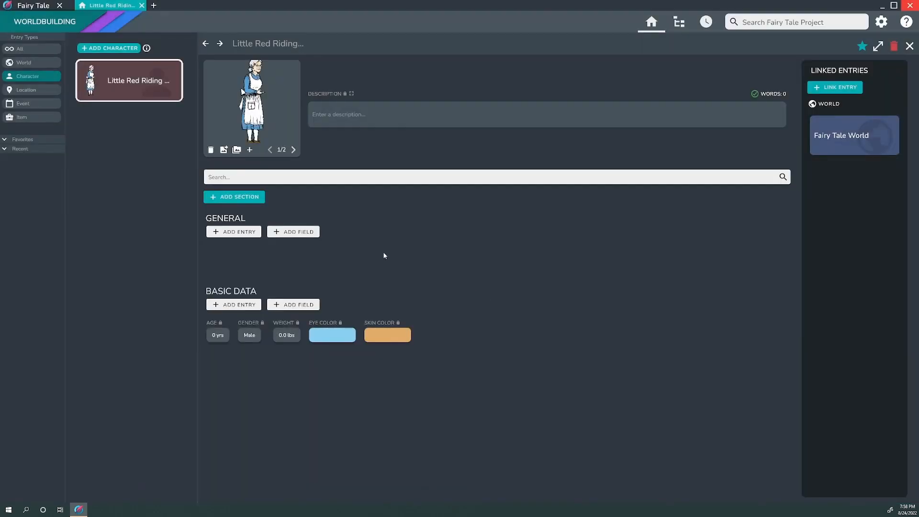
Step: Delete the grandmother picture from the character and look through the project's image database
left_click(211, 150)
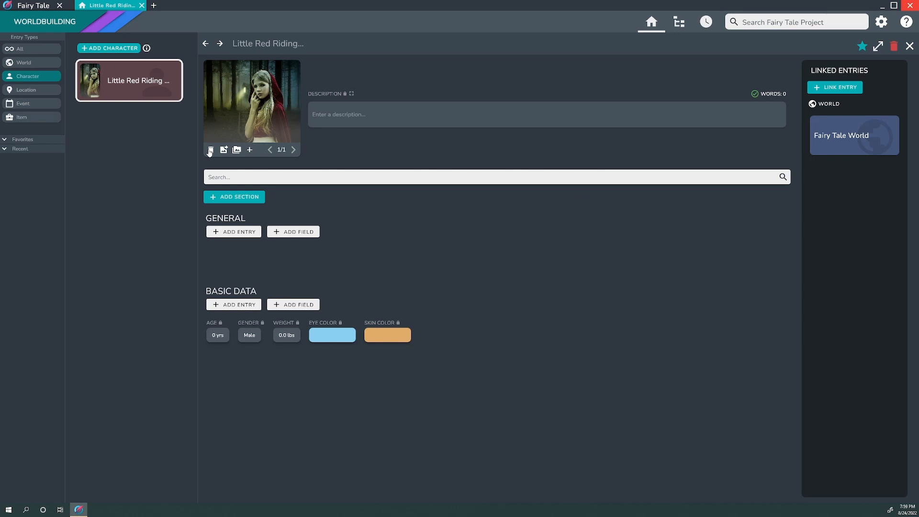
left_click(237, 151)
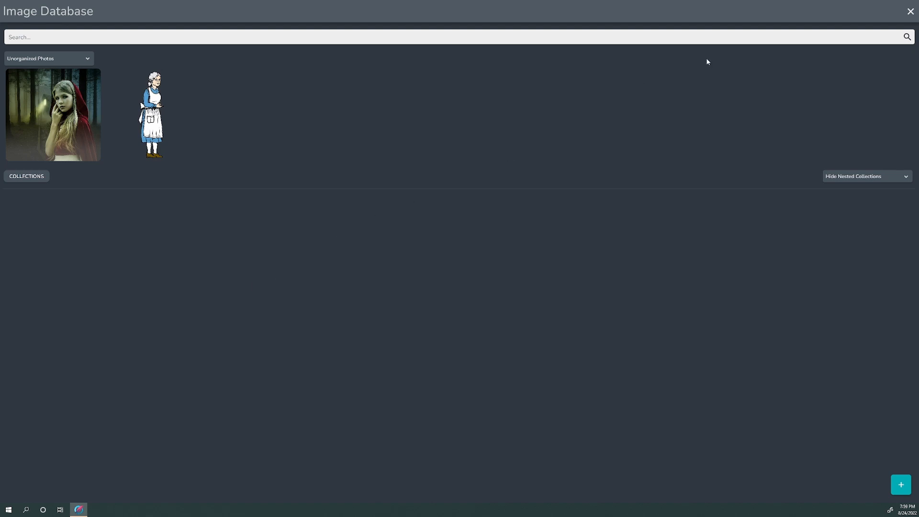
left_click(910, 12)
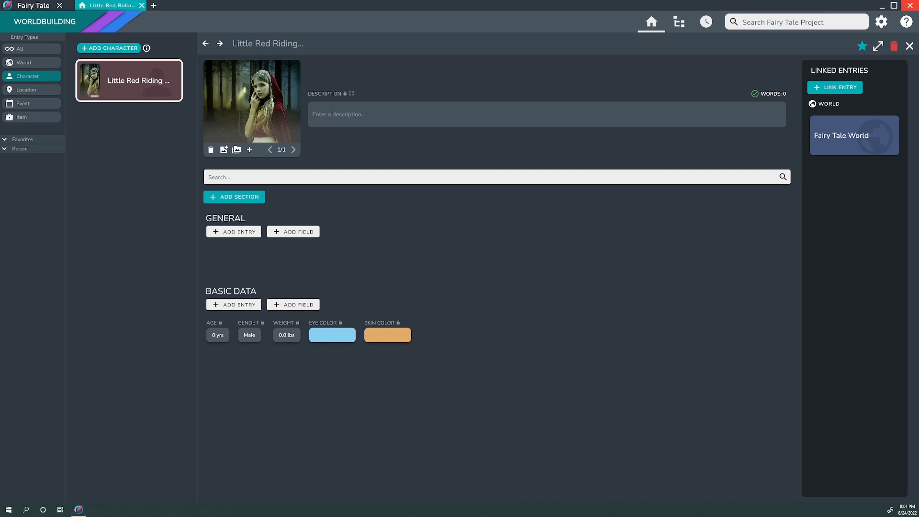
Step: Write the character's description, beginning "Little red riding hood is known for her bright red cloak." and covering her grandmother and the big bad wolf
left_click(333, 111)
type("Little red riding hood is known for her bright red cloak. She loves her family going as far as hand delivering food to her grandmother who is stuck in her house. Upon delivering the food one day however she is faced with a foe unlike any other. The clever and cunning big bad wolf, Red does not however spot the wolf at first thinking him to be her grandmother, but soon realizes that something is off")
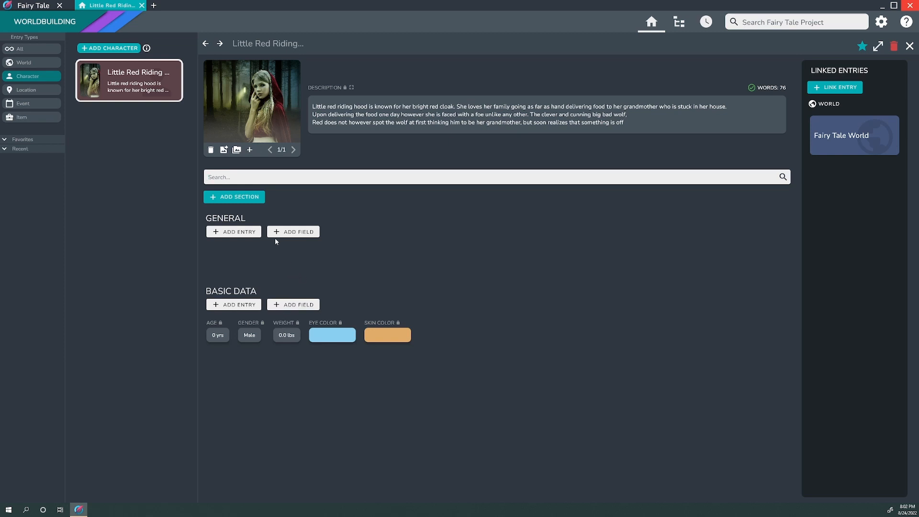
Step: Add a Short Text field named "Nickname" to the General section
left_click(290, 233)
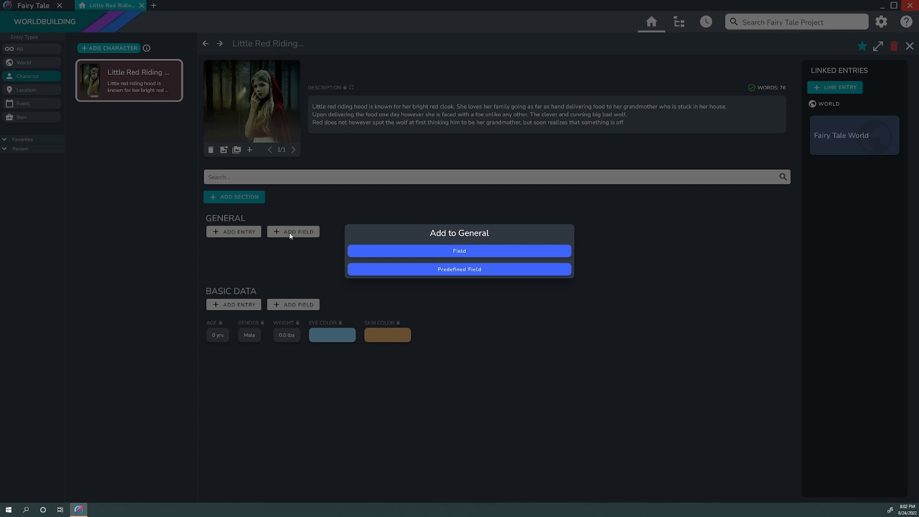
left_click(435, 252)
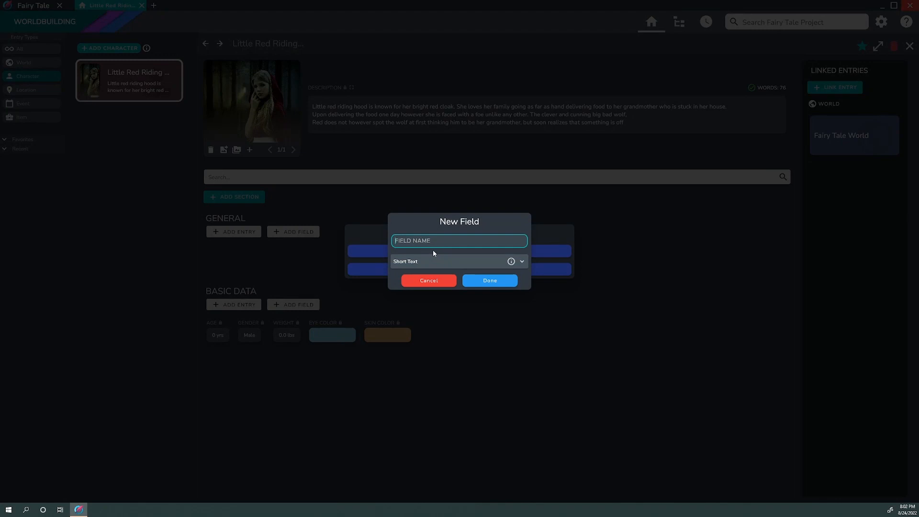
type("Nickname")
left_click(471, 262)
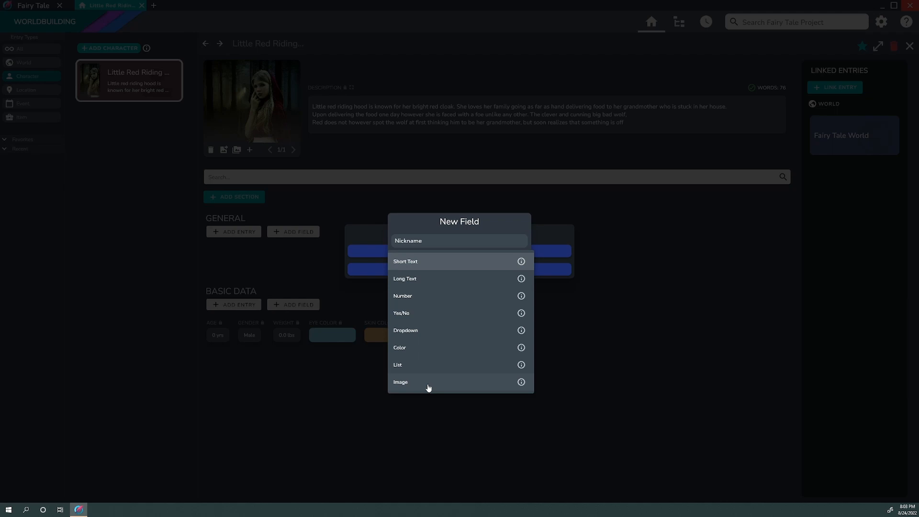
left_click(439, 262)
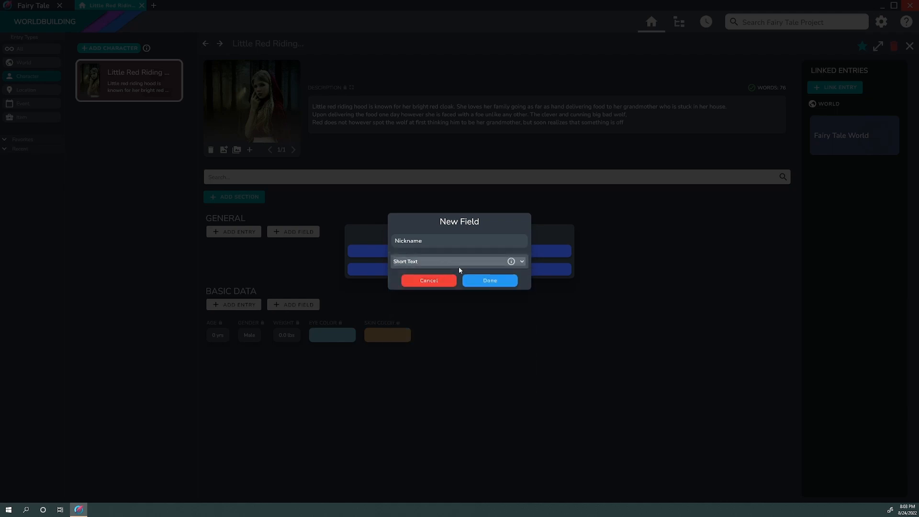
left_click(482, 282)
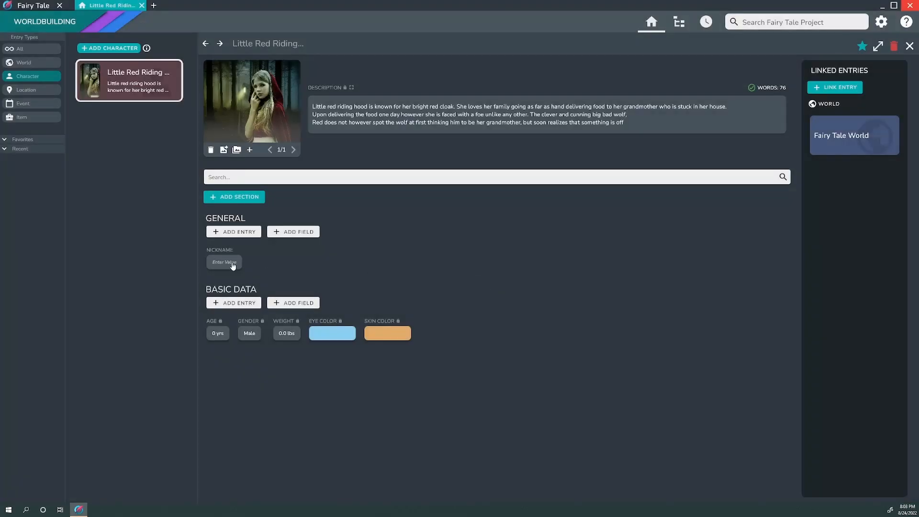
Step: Set the character's Nickname field to "Red"
left_click(233, 265)
type("Red")
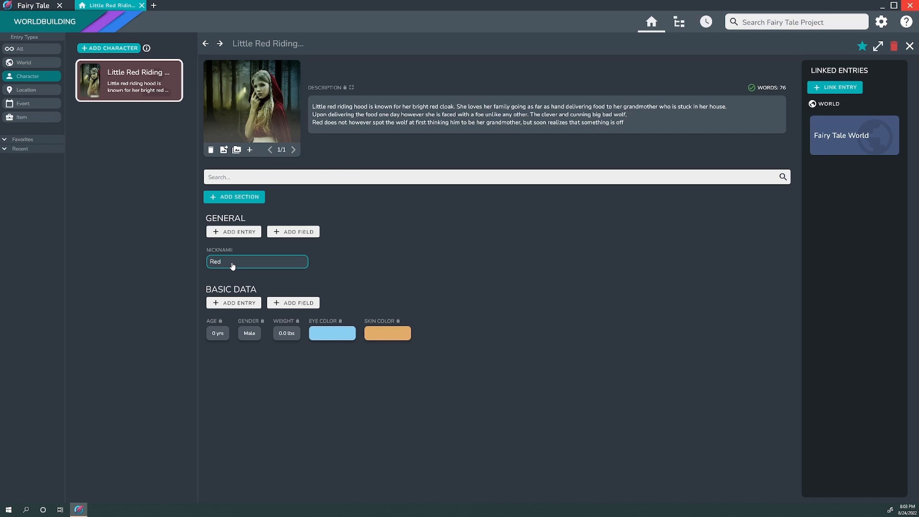
key("Return")
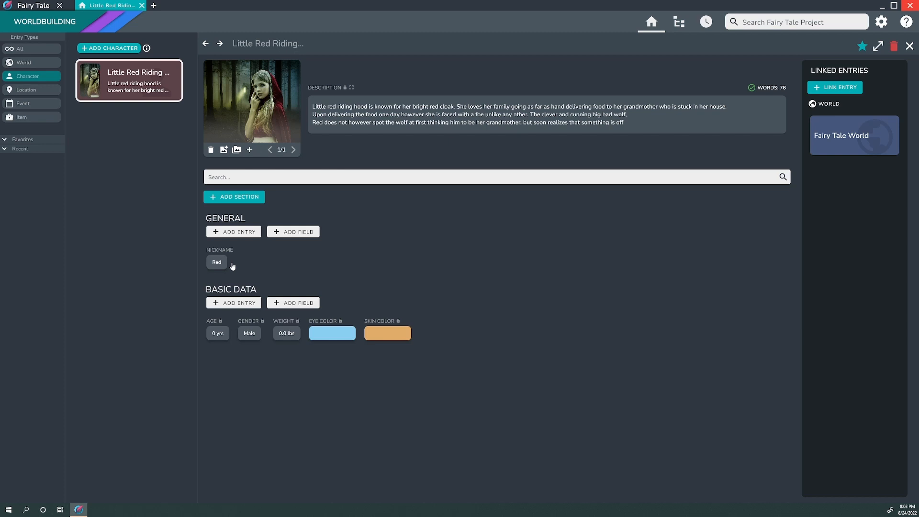
Step: Add a Color field named "Favorite Color" to the General section
left_click(287, 233)
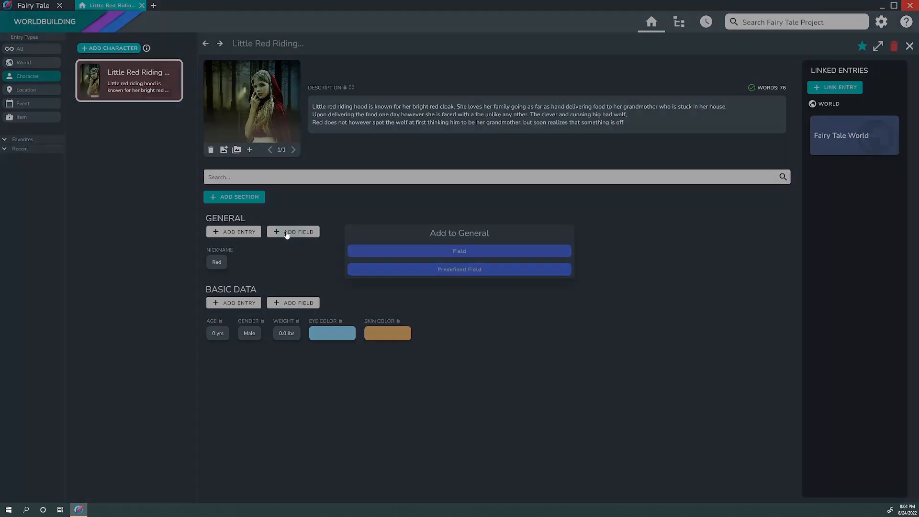
left_click(436, 252)
left_click(438, 260)
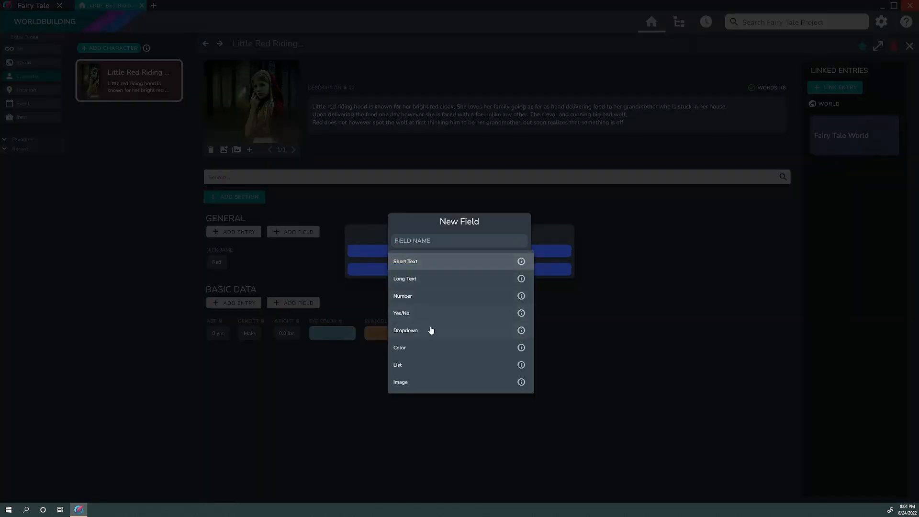
left_click(428, 348)
left_click(425, 242)
type("Favori")
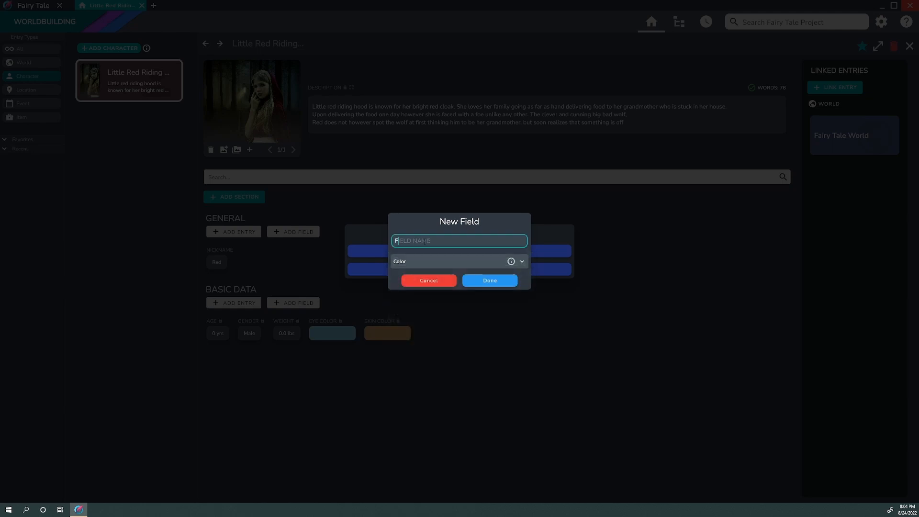
type("te Color")
left_click(492, 284)
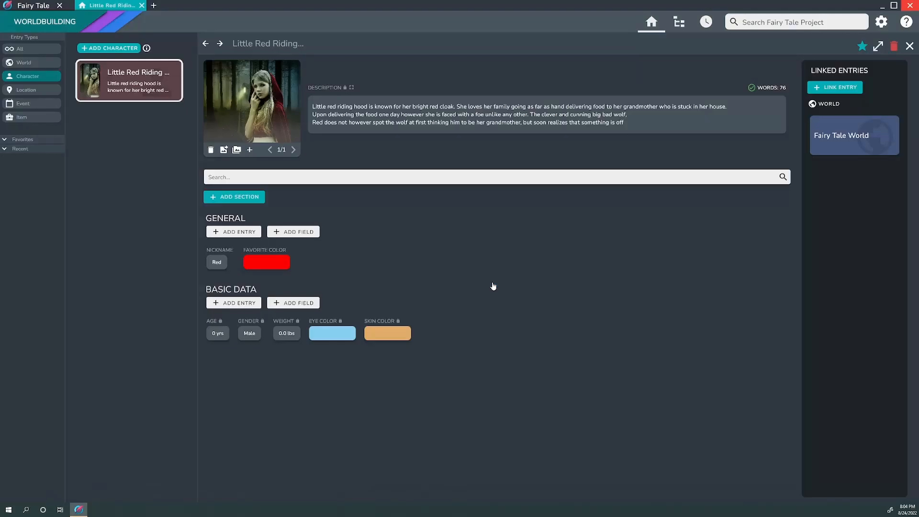
Step: Set the character's Favorite Color to the dark red #ff6e1a1a
left_click(283, 267)
left_click_drag(497, 232, 488, 224)
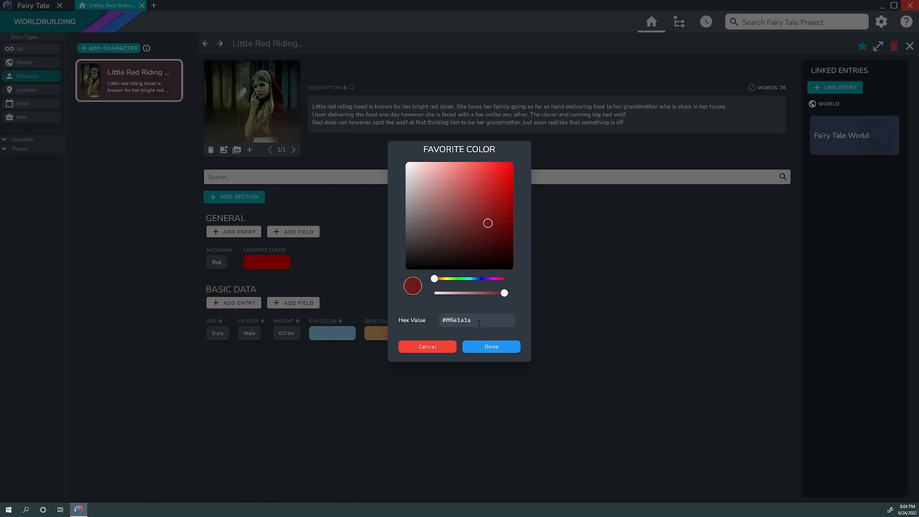
left_click(488, 348)
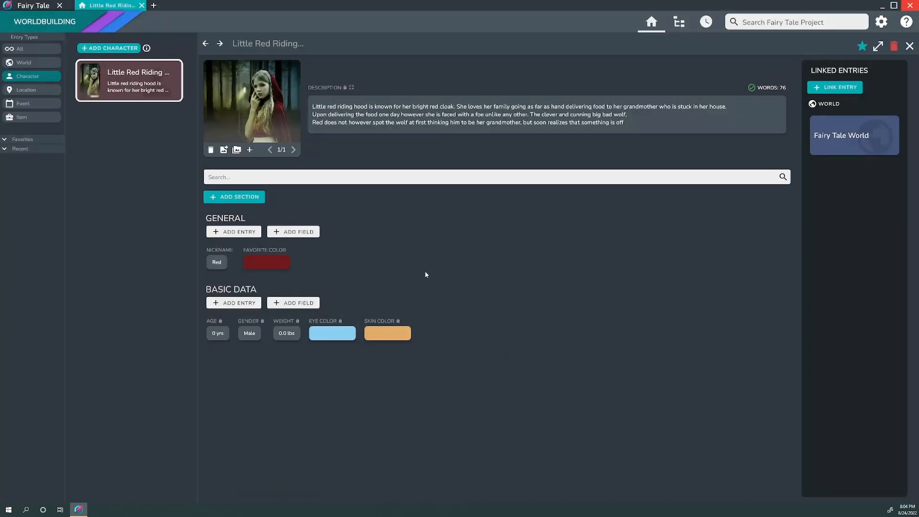
left_click(269, 268)
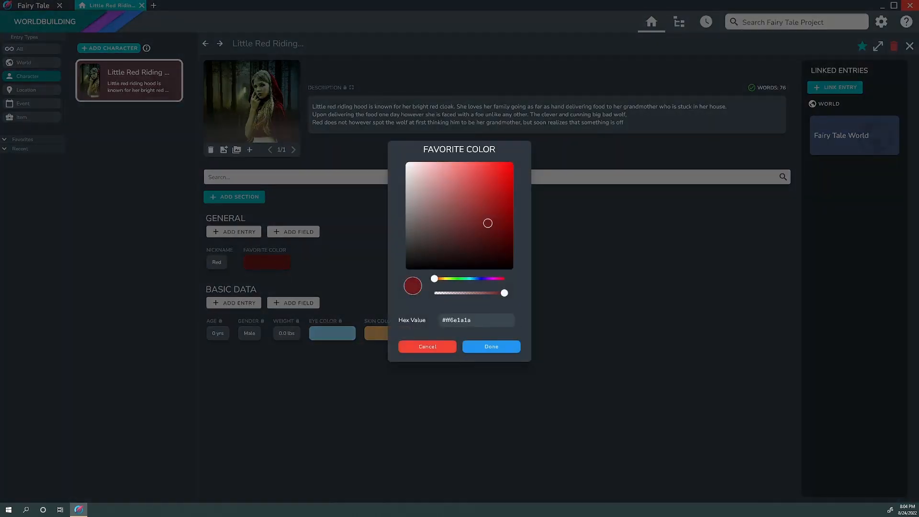
left_click(487, 323)
left_click(487, 347)
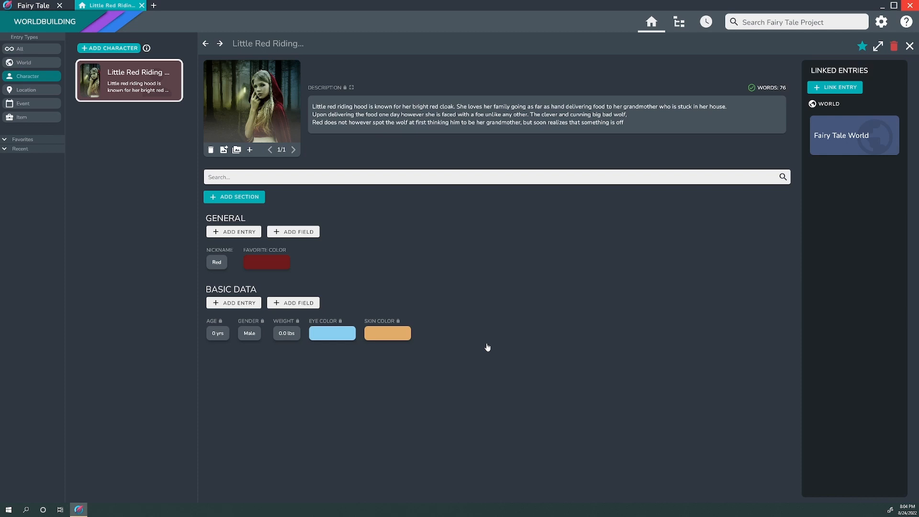
Step: Set the character's Age to 13 yrs and Gender to Female in the Basic Data section
left_click(215, 332)
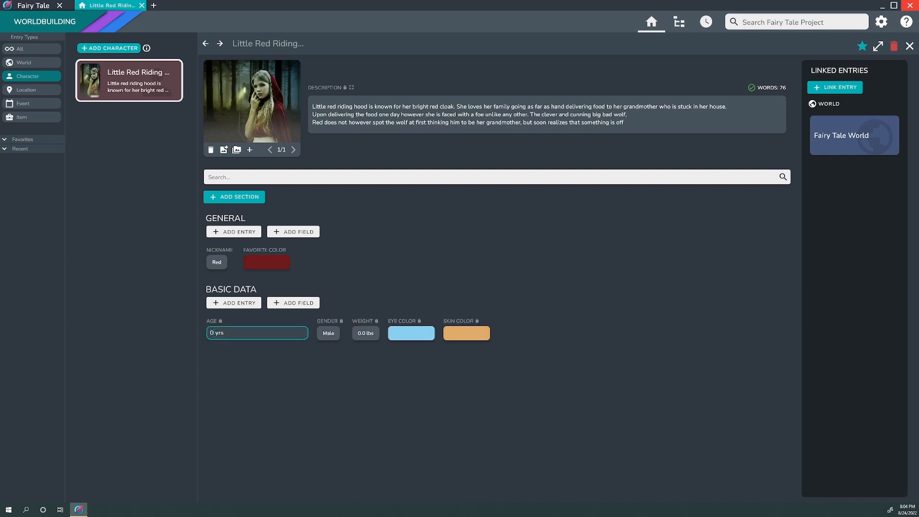
type("13")
key("Return")
left_click(253, 334)
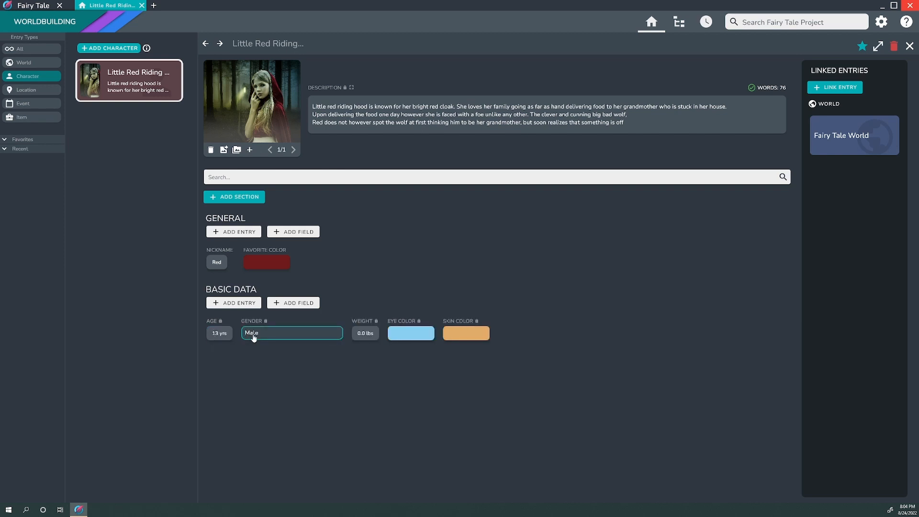
type("Fe")
key("Delete")
type("m")
key("Return")
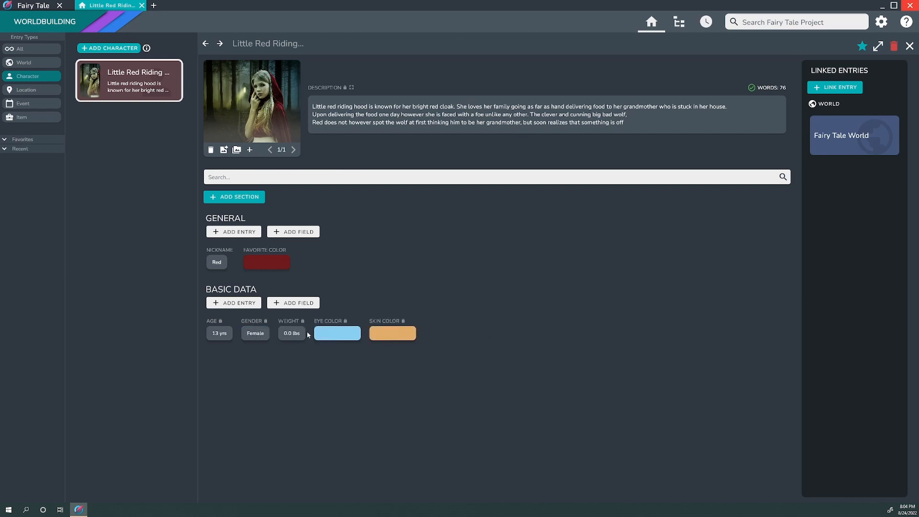
Step: Set the character's Weight to 95.0 lbs in the Basic Data section
left_click(293, 334)
type("950.0")
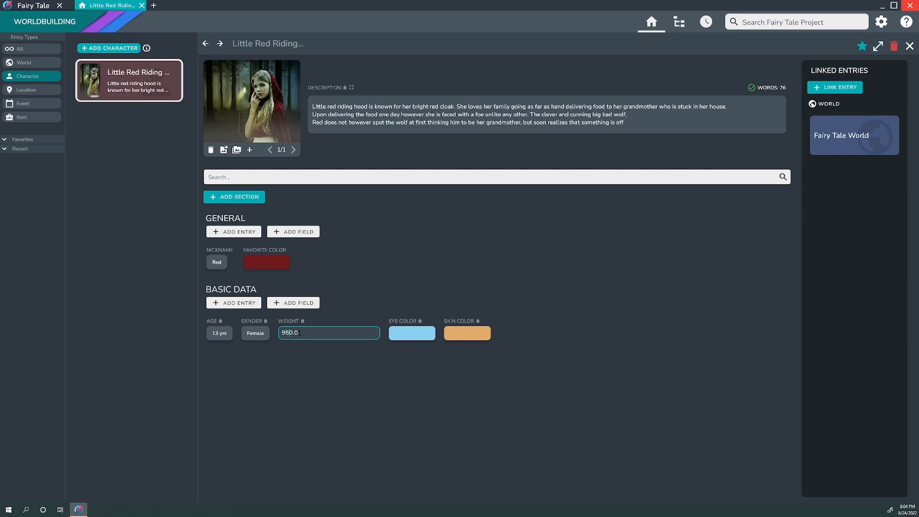
key("BackSpace")
key("Return")
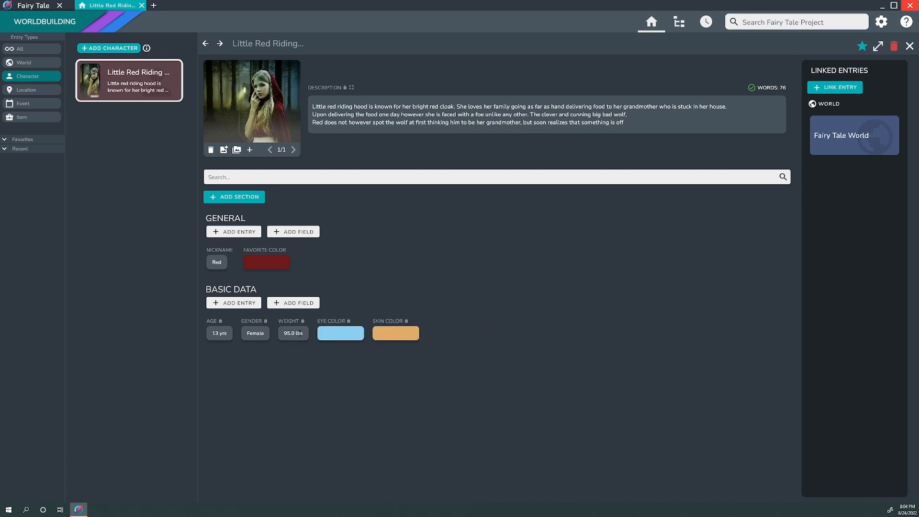
Step: Change the character's Eye Color to a dark blue and the Skin Color to a light peach tan
left_click(343, 334)
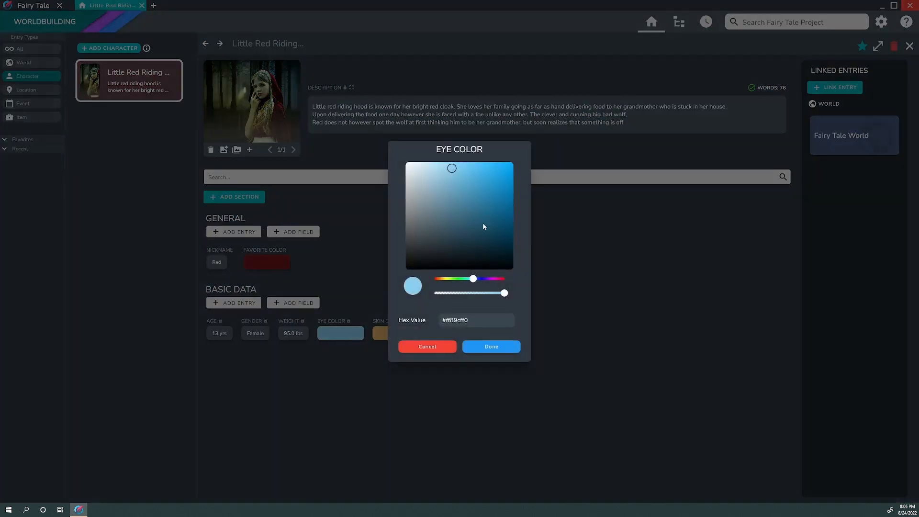
left_click(494, 214)
left_click(484, 347)
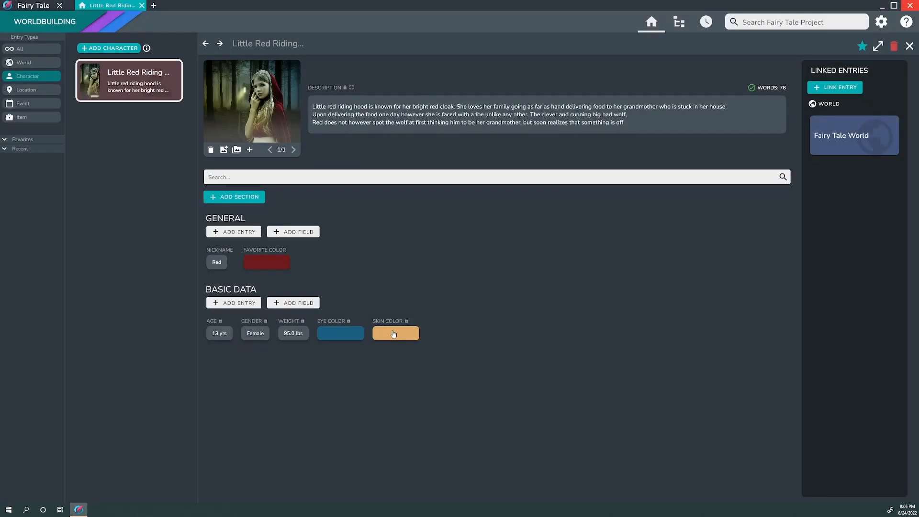
left_click(393, 334)
left_click_drag(454, 179, 450, 180)
left_click(485, 348)
Step: Add a Color field named "Hair Color" to the General section
left_click(296, 238)
left_click(456, 254)
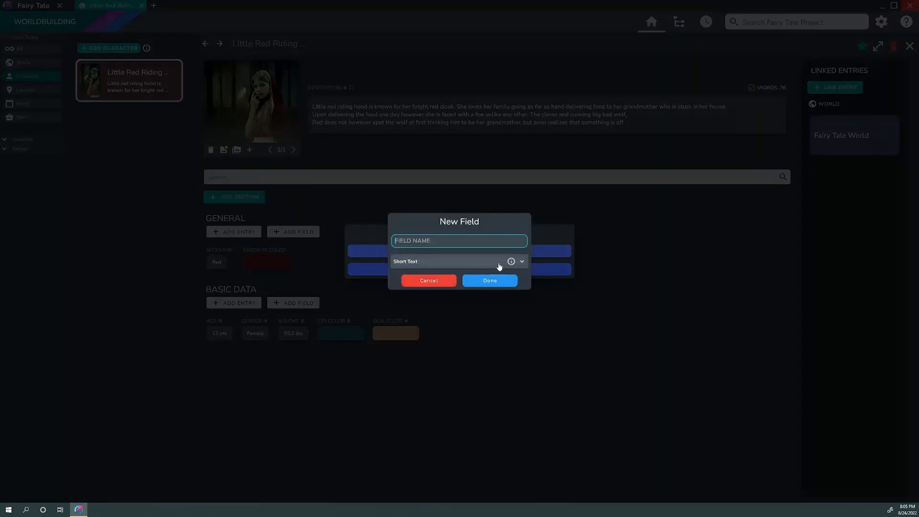
left_click(457, 264)
left_click(421, 350)
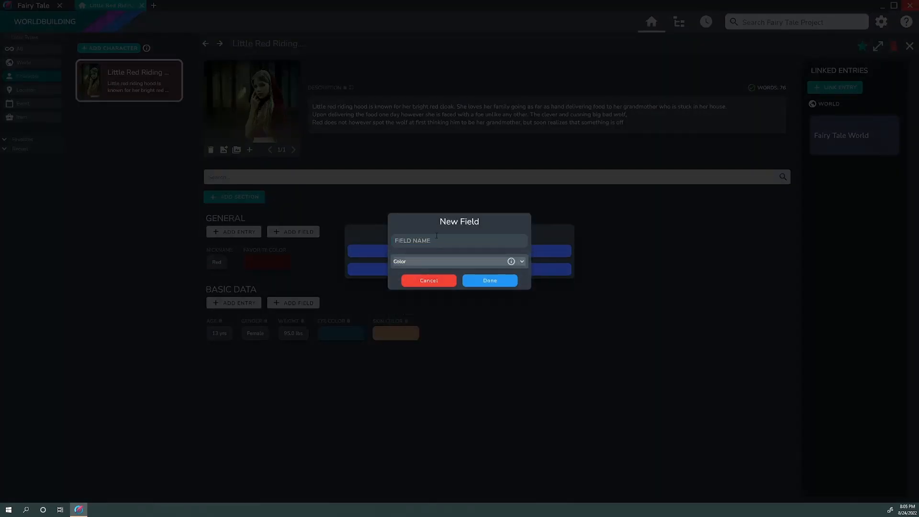
left_click(435, 240)
type("Hair Color")
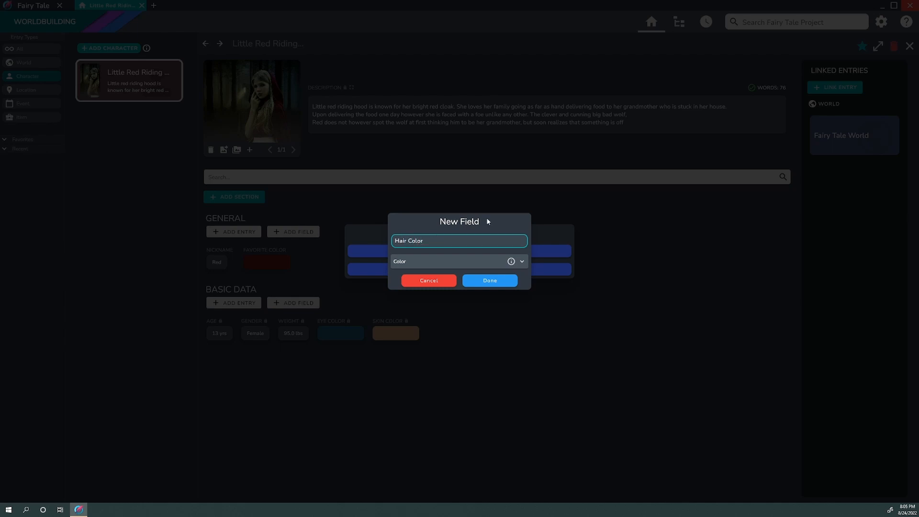
left_click(488, 280)
Step: Set the character's Hair Color to the pale yellow #ffd4c279
left_click(335, 264)
left_click(445, 279)
left_click_drag(470, 180, 457, 180)
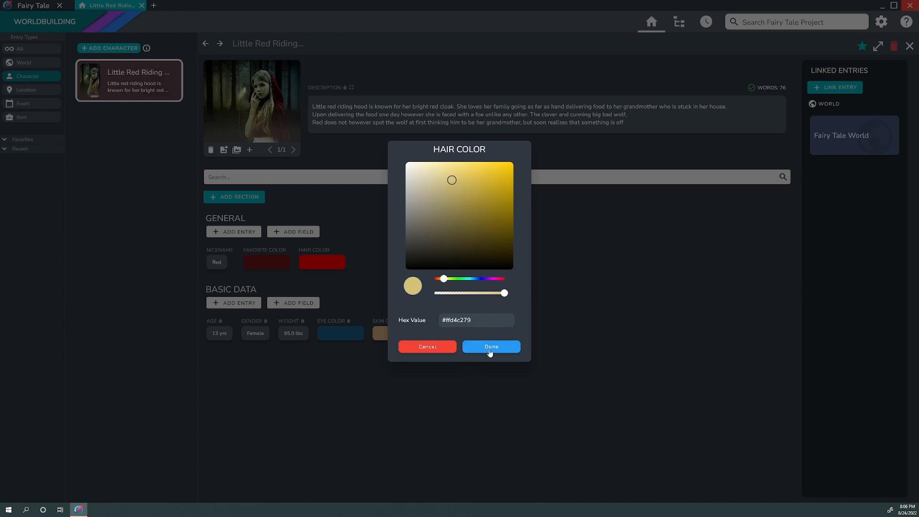
left_click(490, 350)
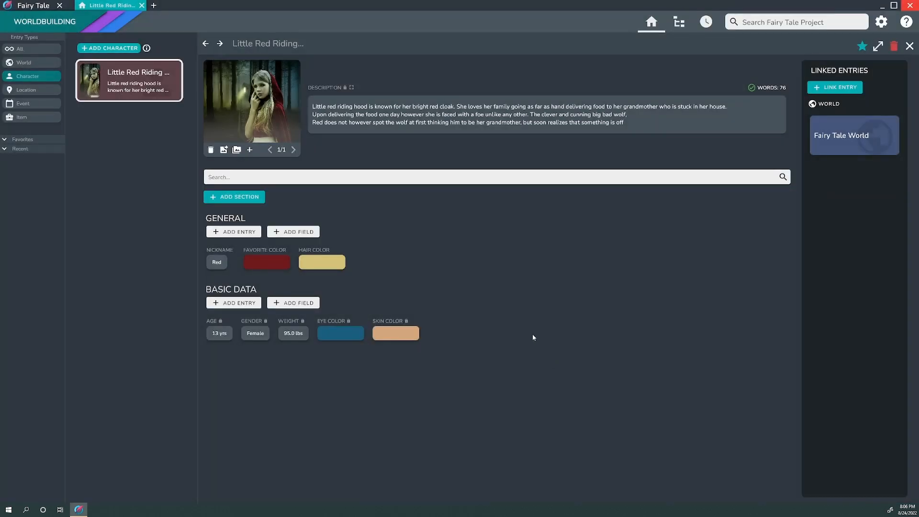
Step: Move the Hair Color field from the General section to the Basic Data section
right_click(324, 251)
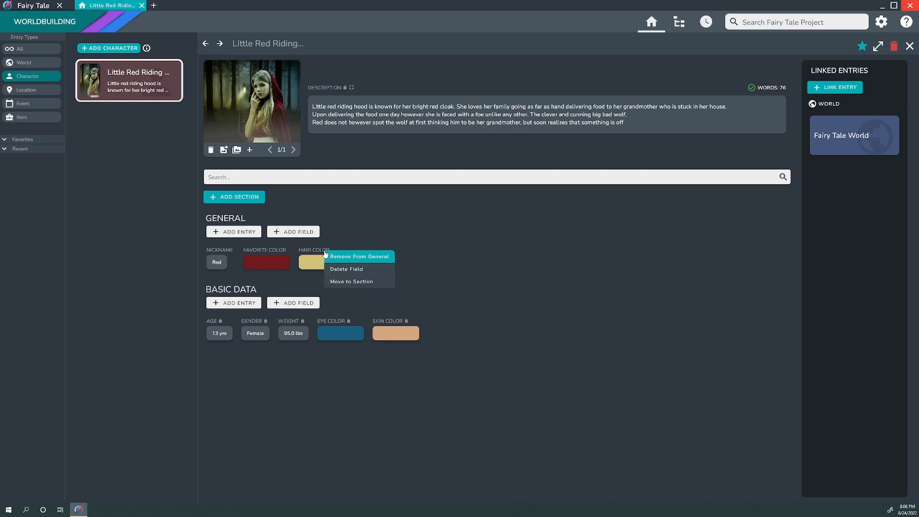
left_click(356, 283)
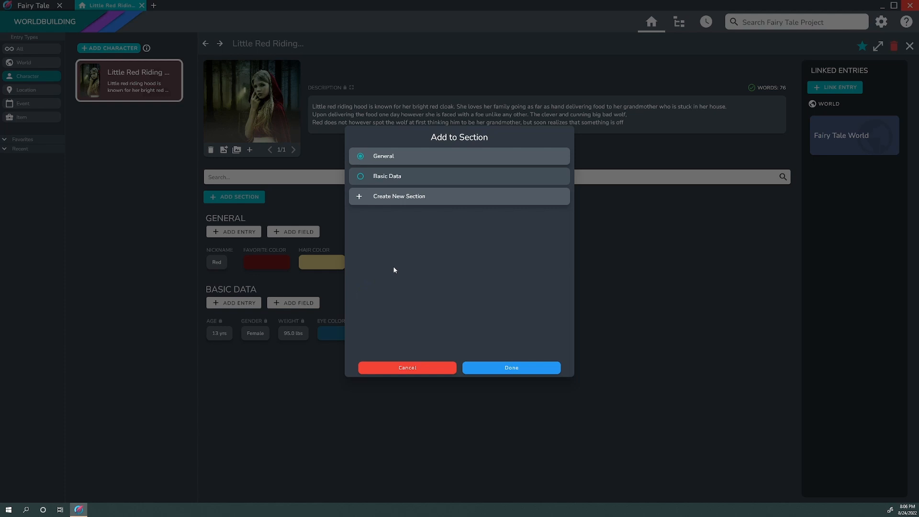
left_click(396, 180)
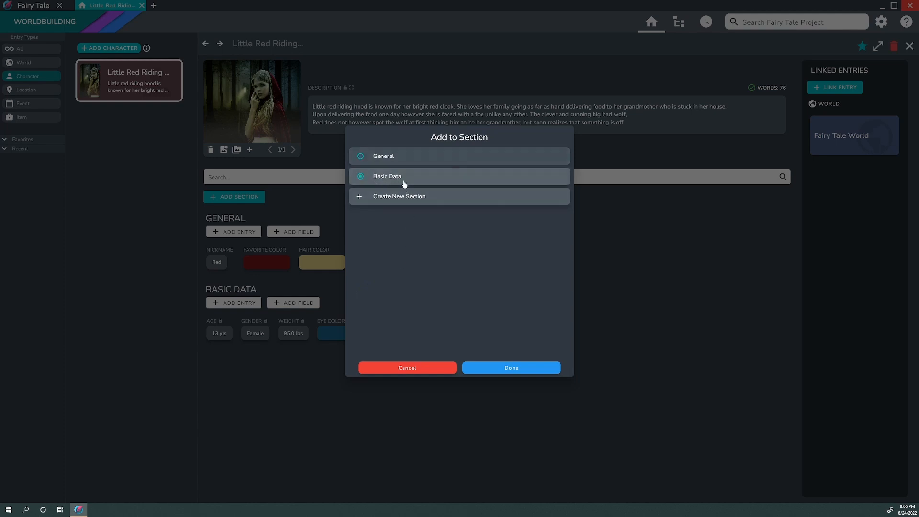
left_click(521, 369)
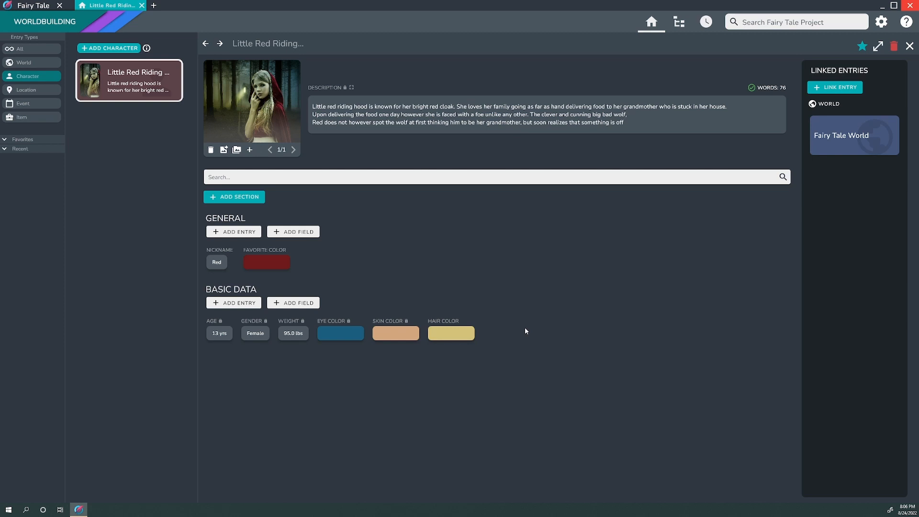
Step: Start a new Item entry for the General section and name it "Red Cloak"
left_click(238, 232)
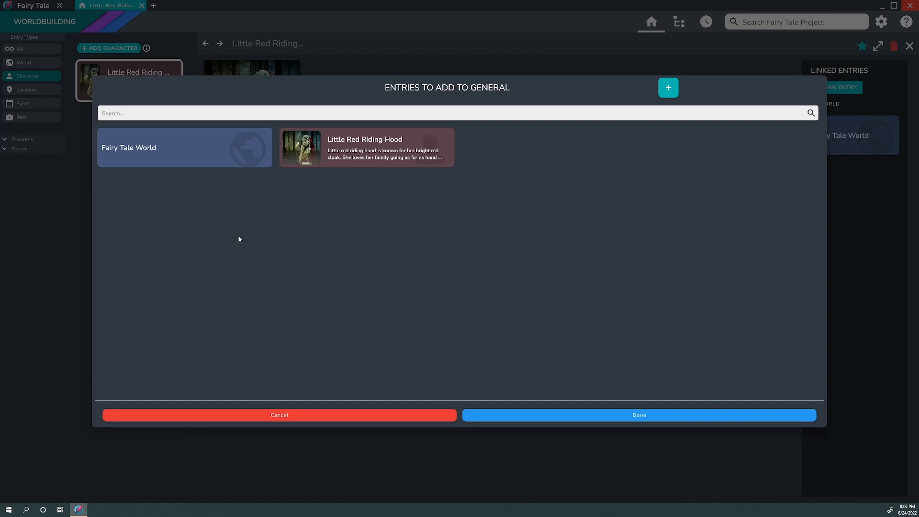
left_click(669, 88)
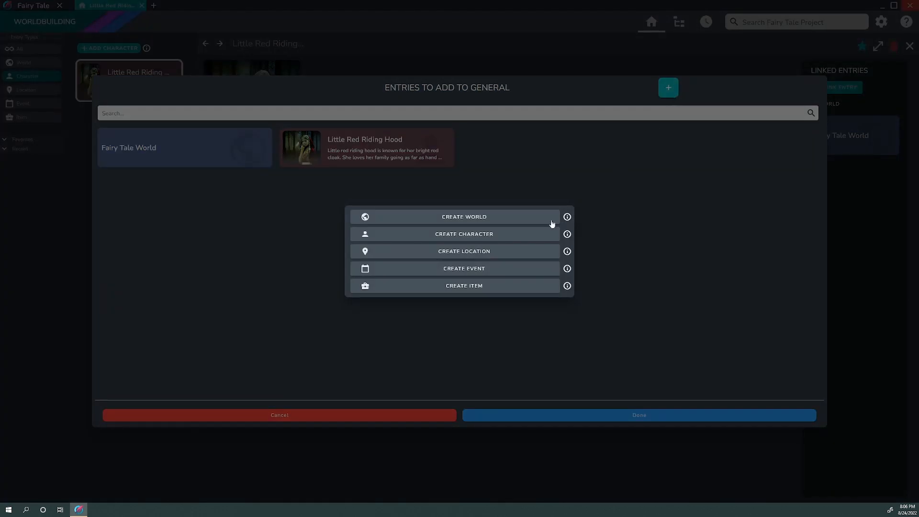
left_click(501, 289)
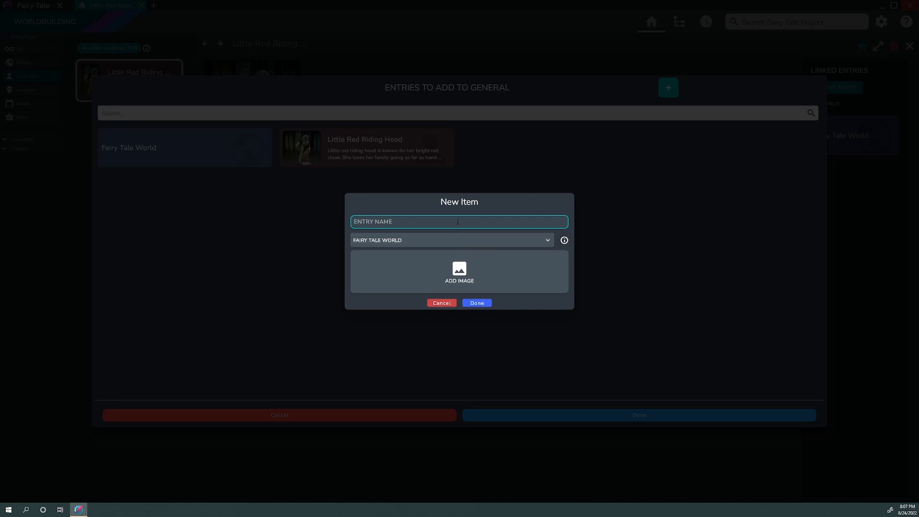
type("Red CLoak")
key("BackSpace")
key("BackSpace")
key("BackSpace")
key("BackSpace")
type("loak")
Step: Give the Red Cloak item the red cloak image from the FairyTaleImages folder and create it in Fairy Tale World
left_click(469, 271)
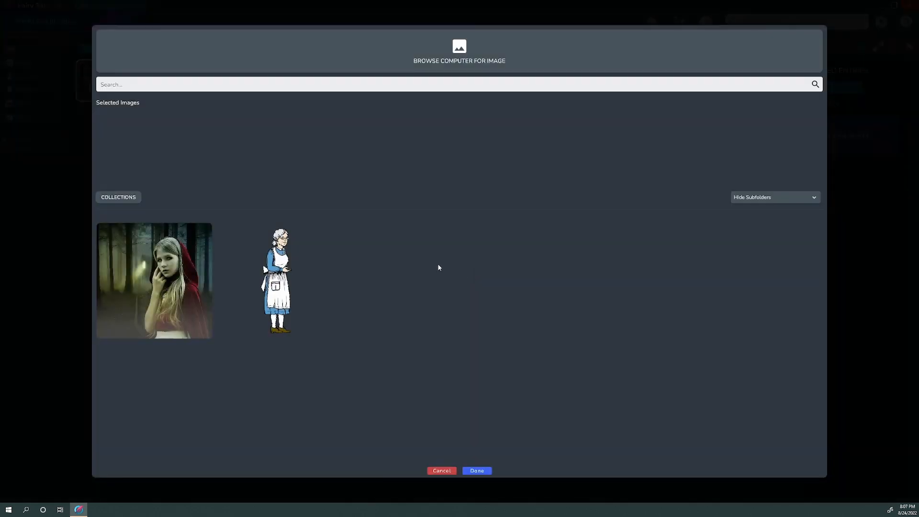
left_click(430, 64)
left_click(512, 201)
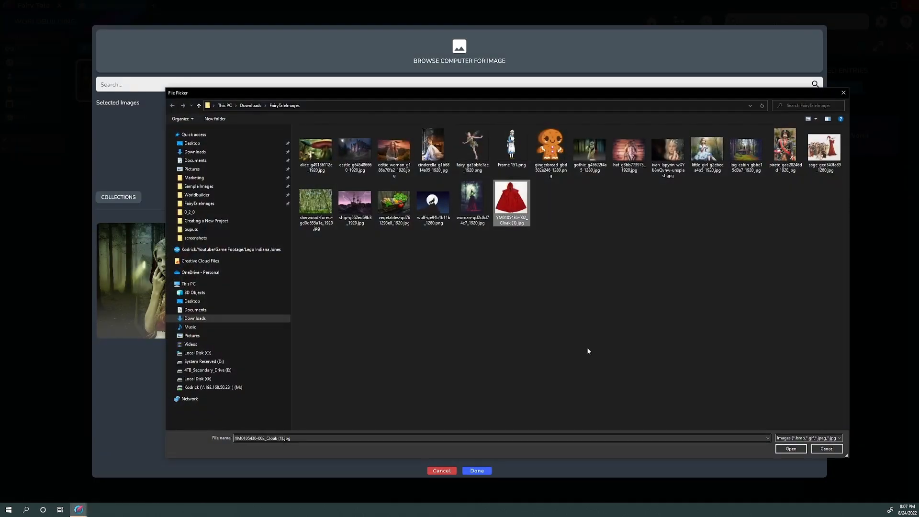
left_click(790, 449)
left_click(483, 467)
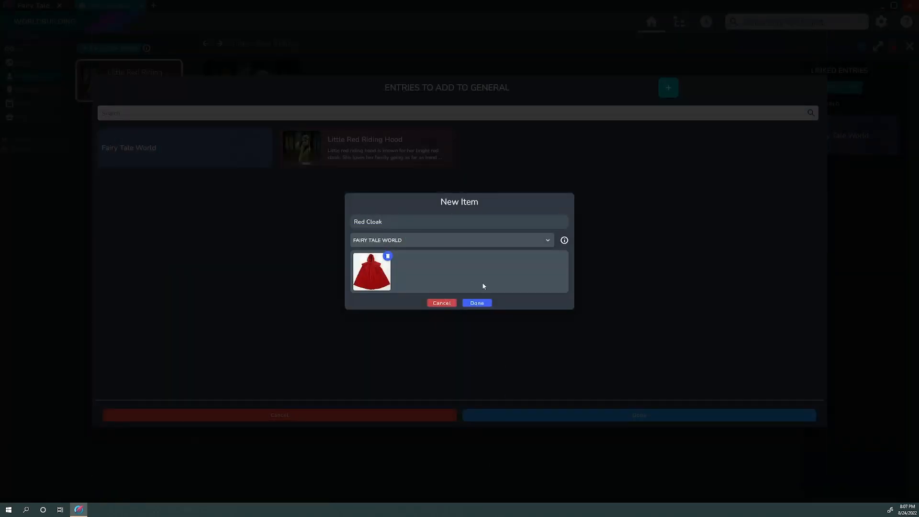
left_click(482, 305)
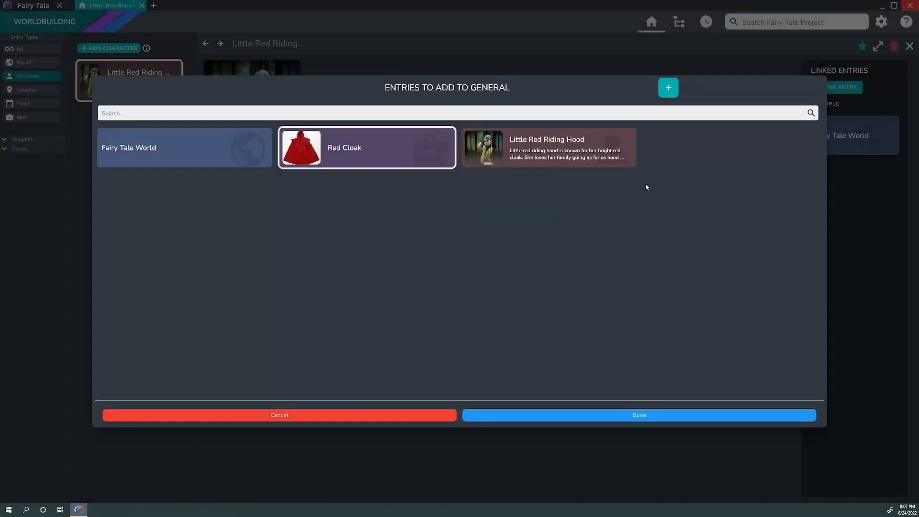
Step: Create a "Basket of Food" item with the vegetable basket image and add it together with Red Cloak to the General section
left_click(668, 88)
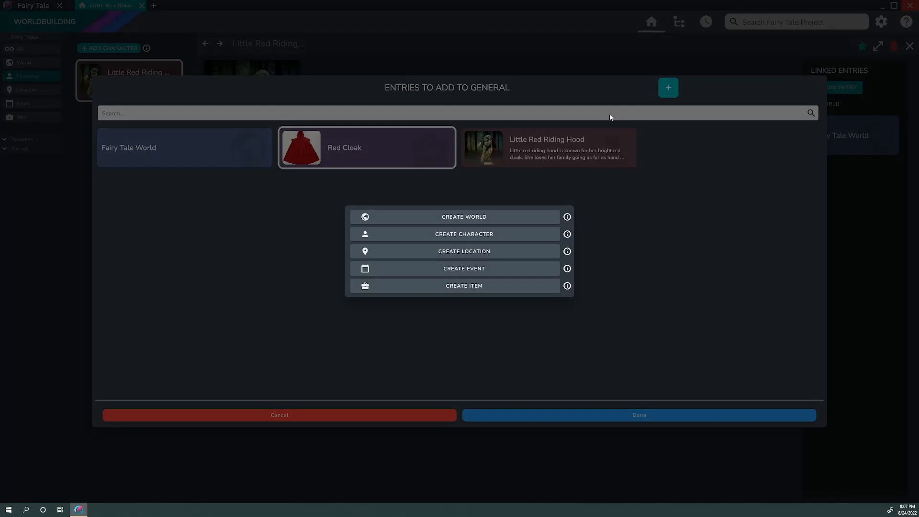
left_click(491, 289)
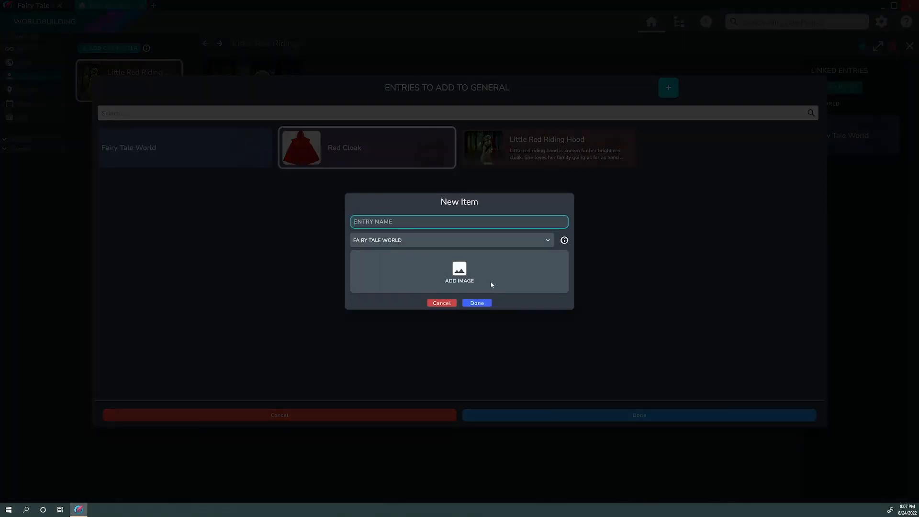
type("Basket of Food")
left_click(434, 267)
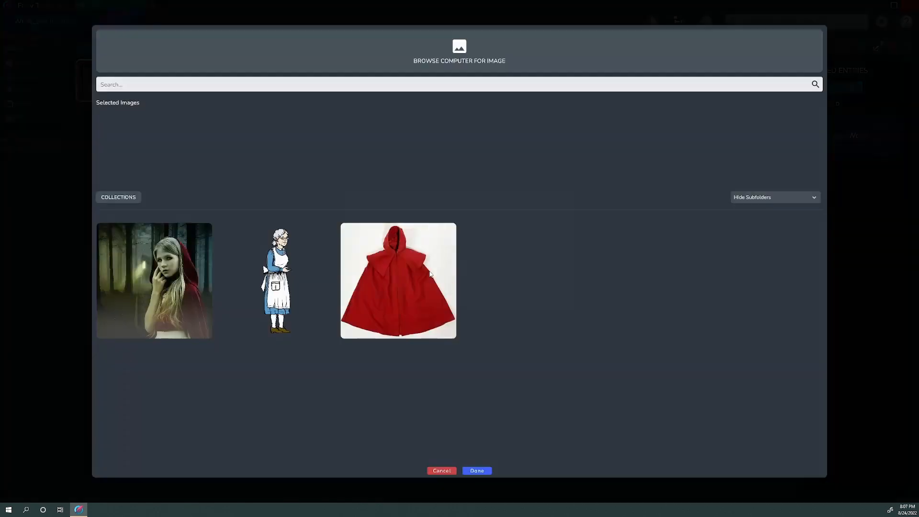
left_click(508, 66)
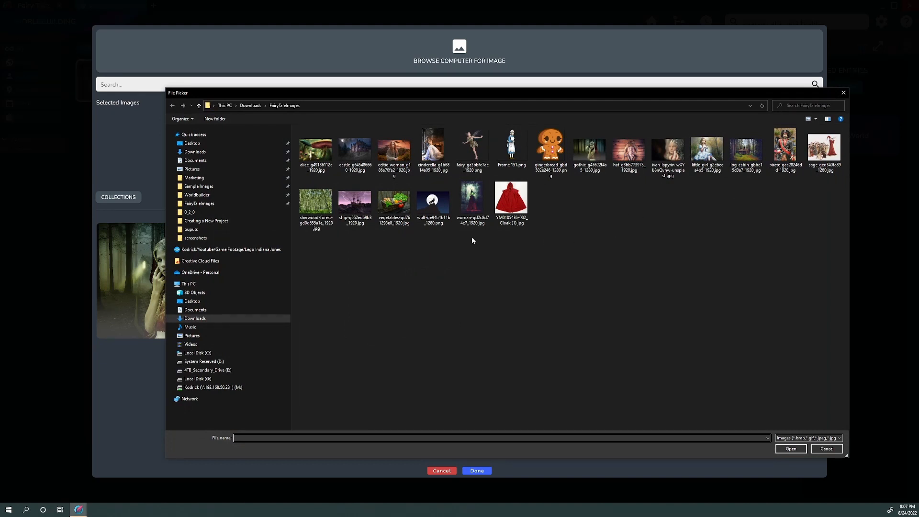
left_click(400, 213)
left_click(791, 448)
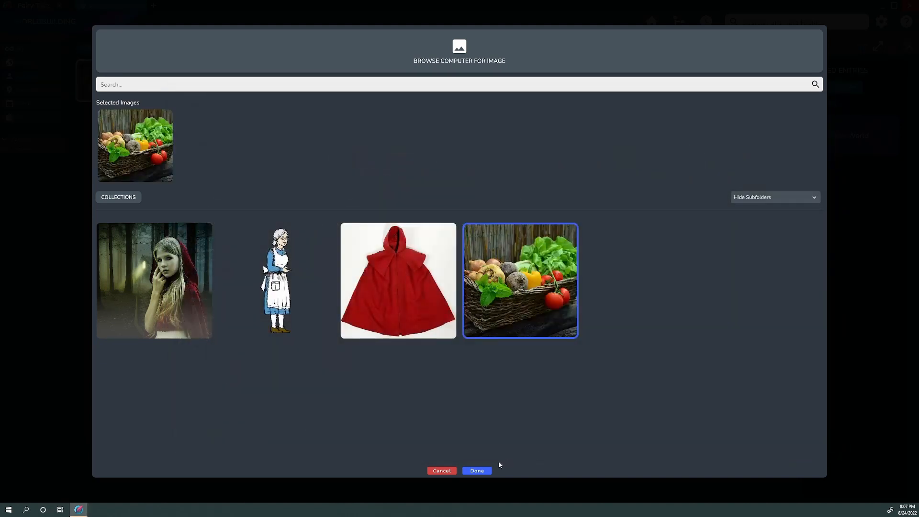
left_click(477, 471)
left_click(478, 304)
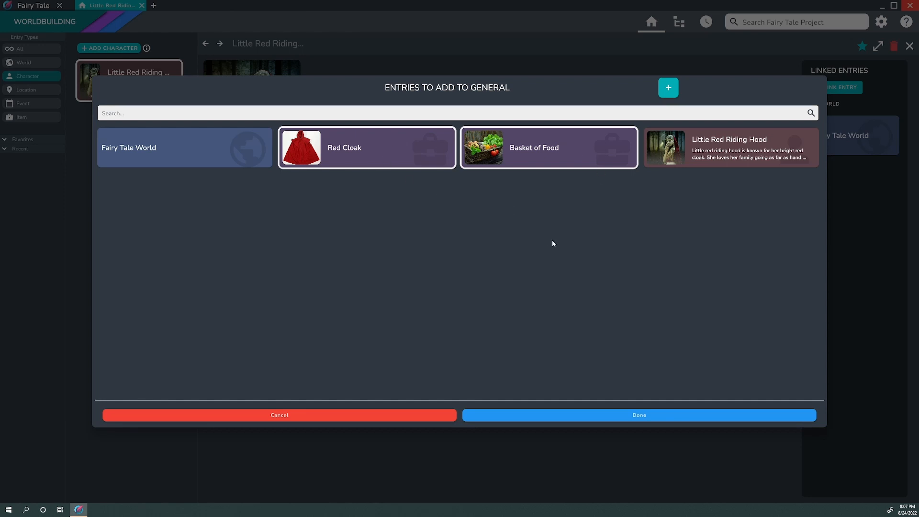
left_click(607, 414)
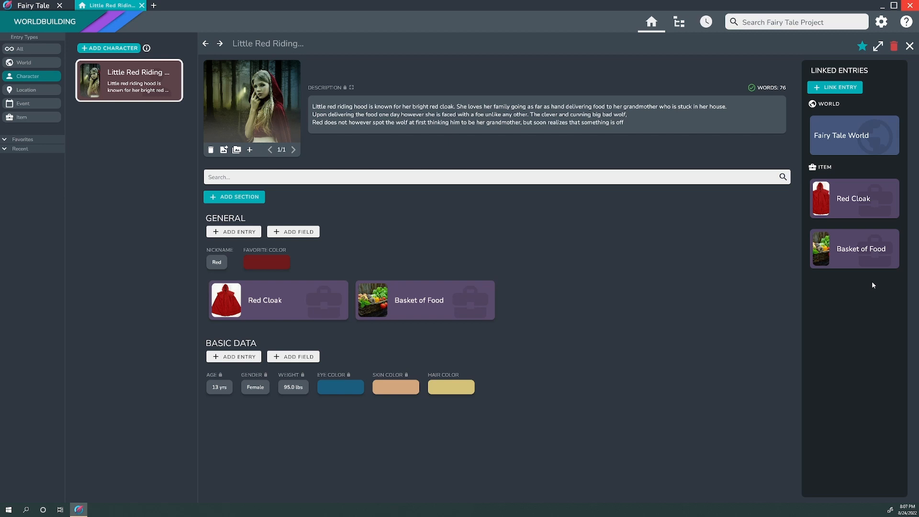
Step: View the linked Red Cloak item's page and return to the Little Red Riding Hood entry
left_click(866, 210)
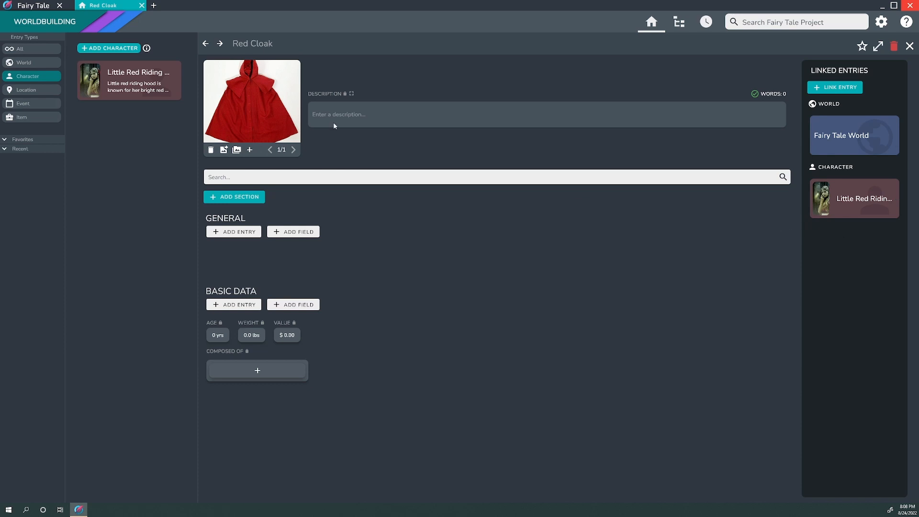
left_click(205, 44)
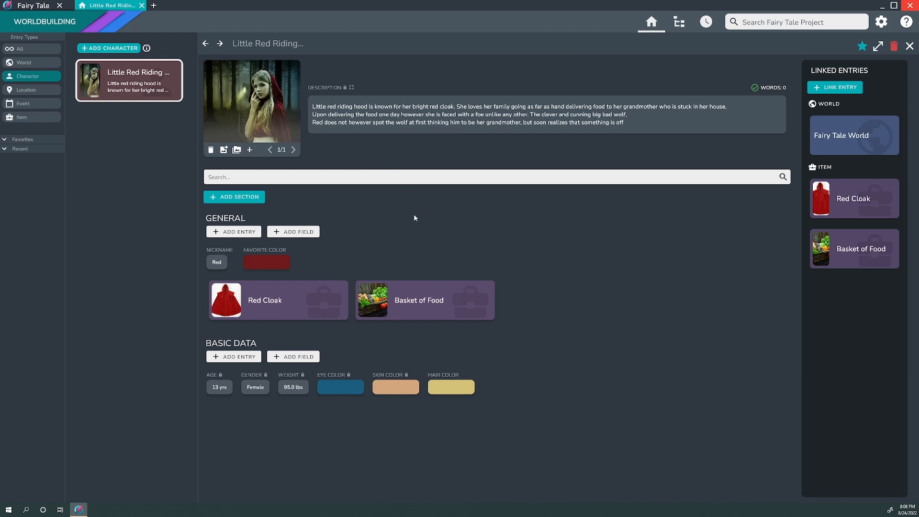
Step: Set Red Cloak's relationship to Little Red Riding Hood as "Wardrobe" and the reverse as "Owner", and check it on the Red Cloak page
right_click(334, 293)
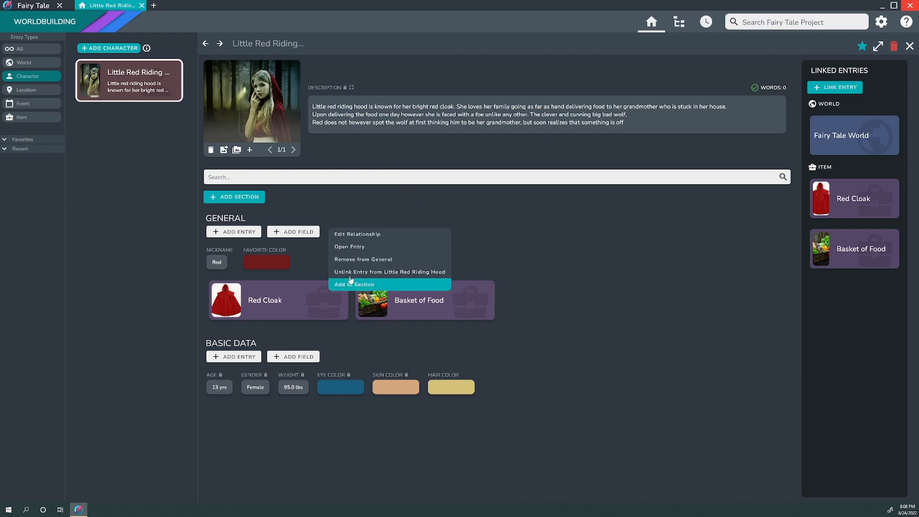
left_click(378, 234)
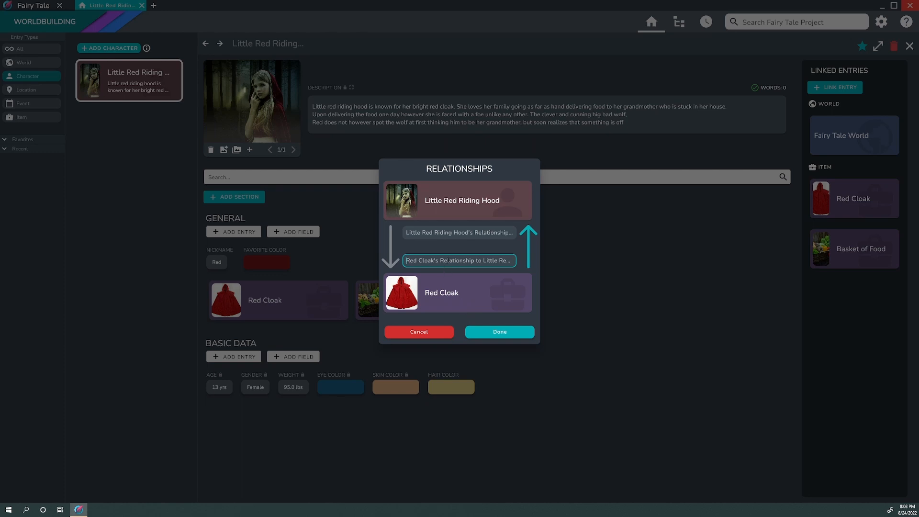
type("Wardrobe")
left_click(460, 231)
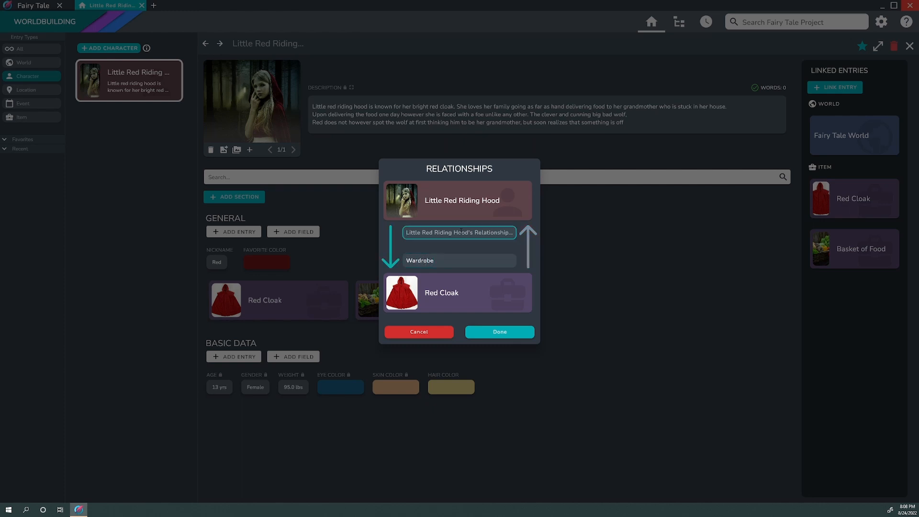
type("Owner")
left_click(493, 334)
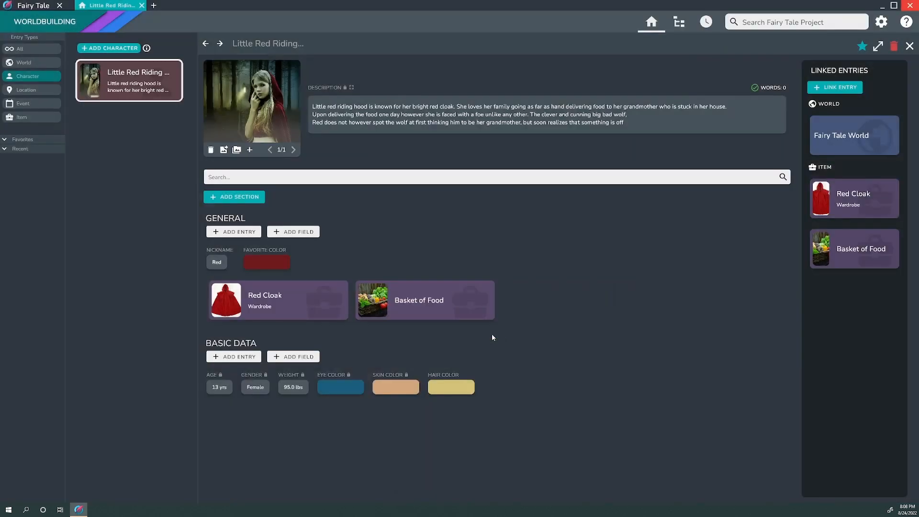
left_click(274, 311)
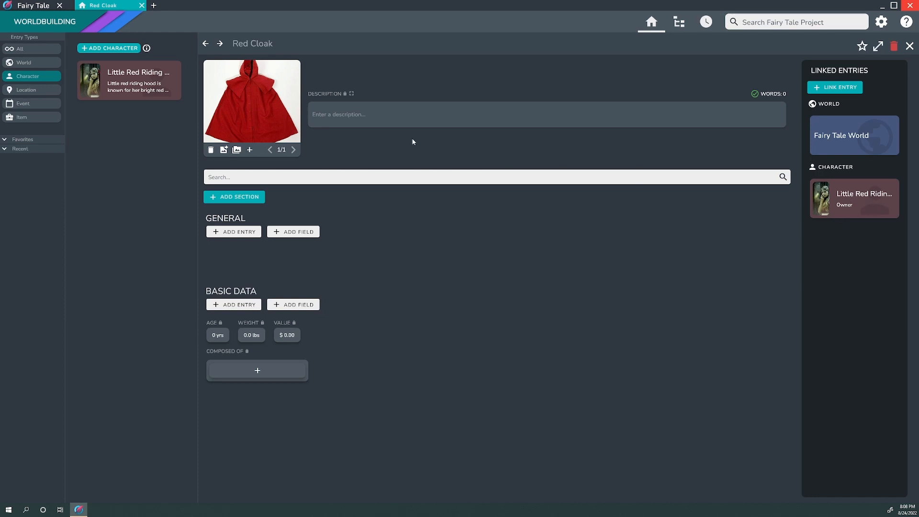
left_click(206, 45)
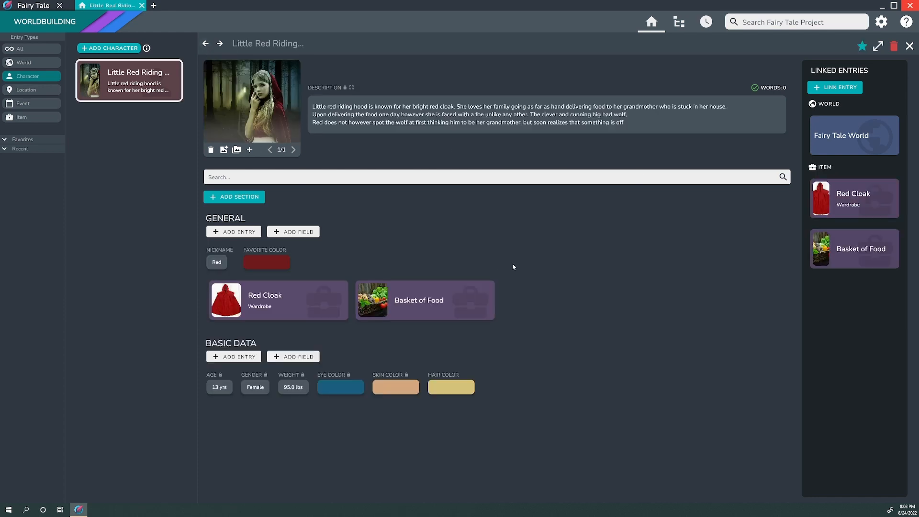
Step: Add a new section named "Friends" to the Little Red Riding Hood entry
left_click(248, 198)
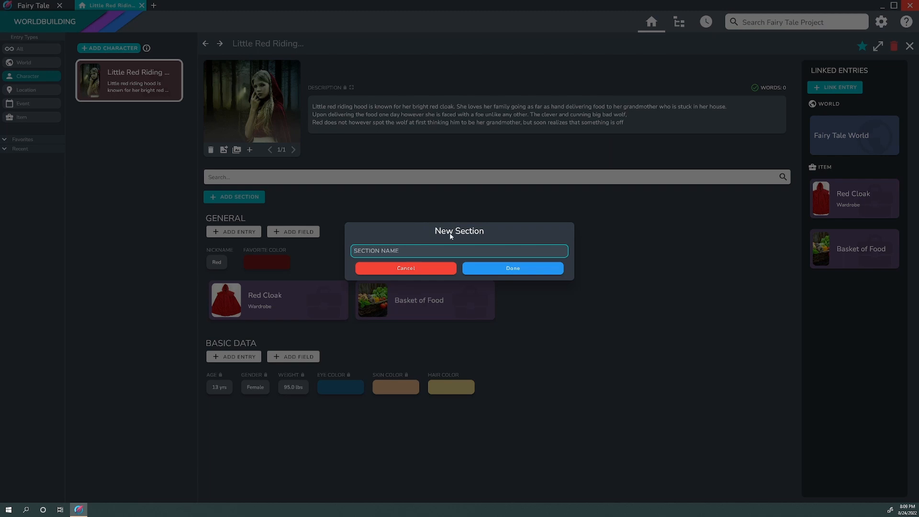
type("Friends")
left_click(479, 271)
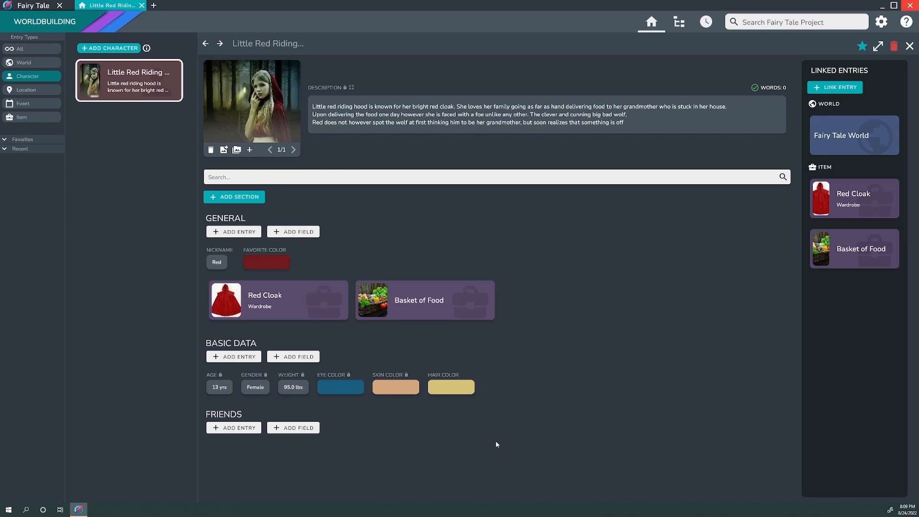
Step: Create a "Granny" character in Fairy Tale World with the old woman image and add it to the Friends section
left_click(216, 429)
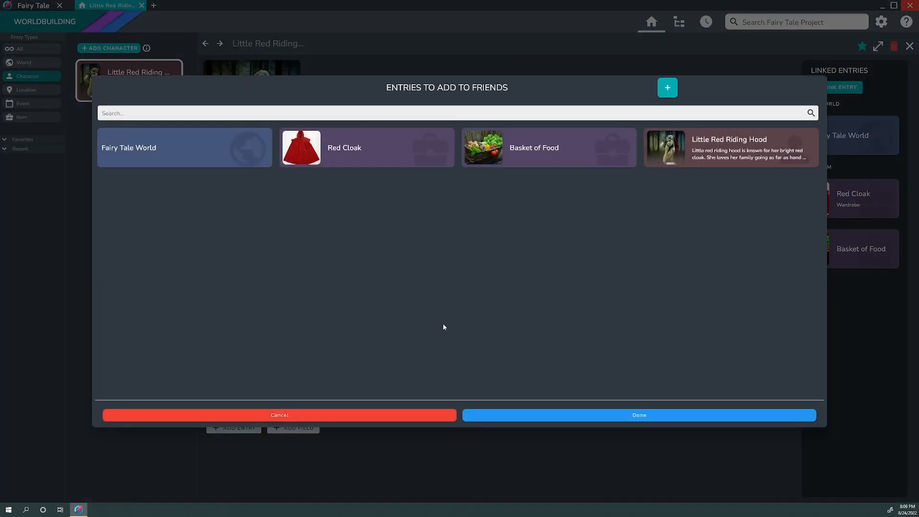
left_click(668, 88)
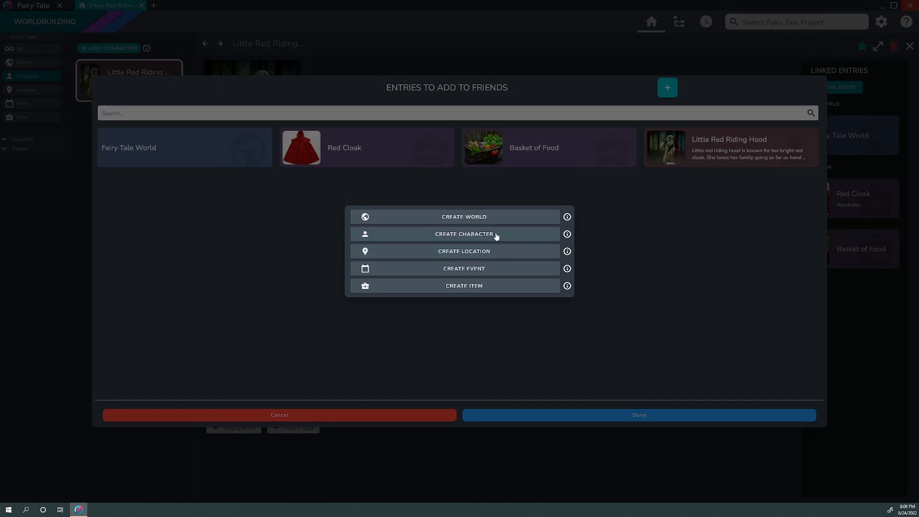
left_click(495, 236)
type("Granny")
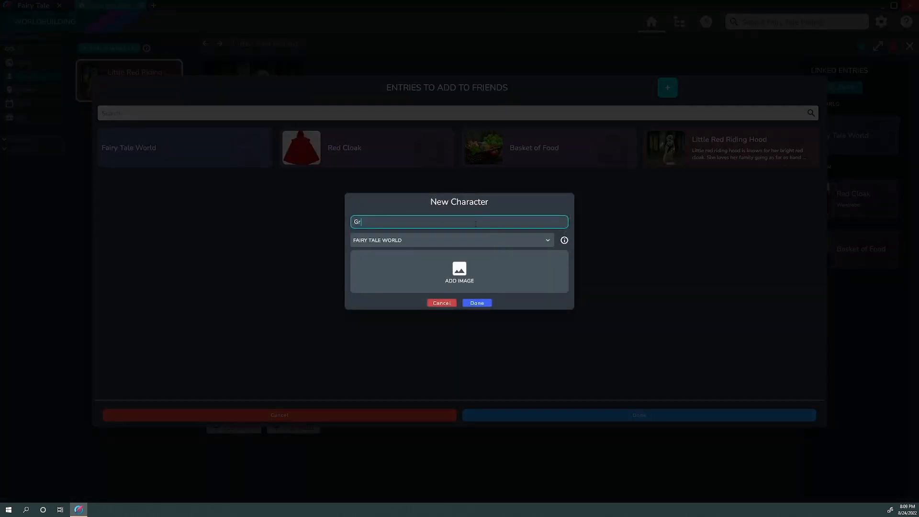
left_click(456, 280)
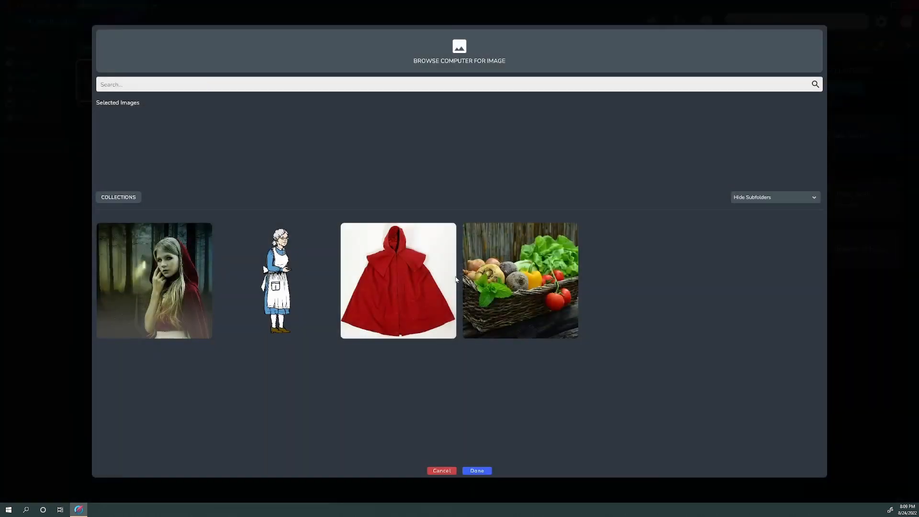
left_click(280, 285)
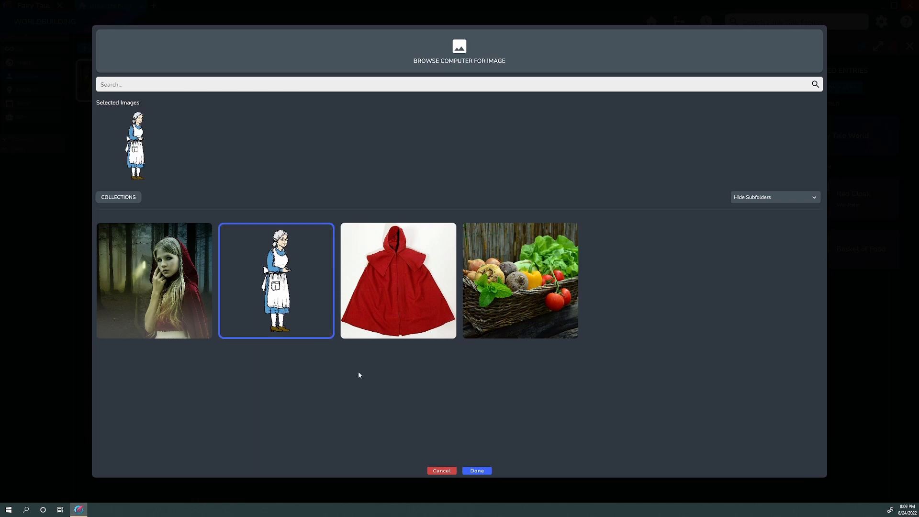
left_click(486, 474)
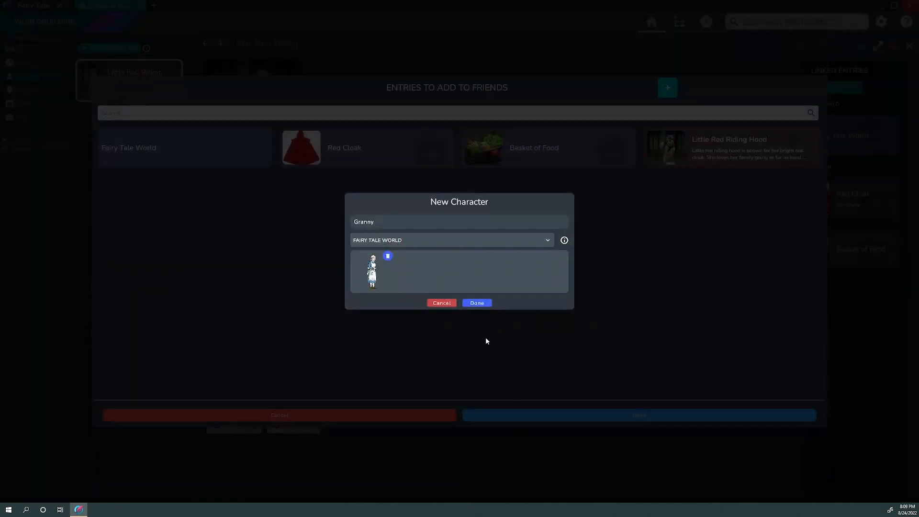
left_click(476, 304)
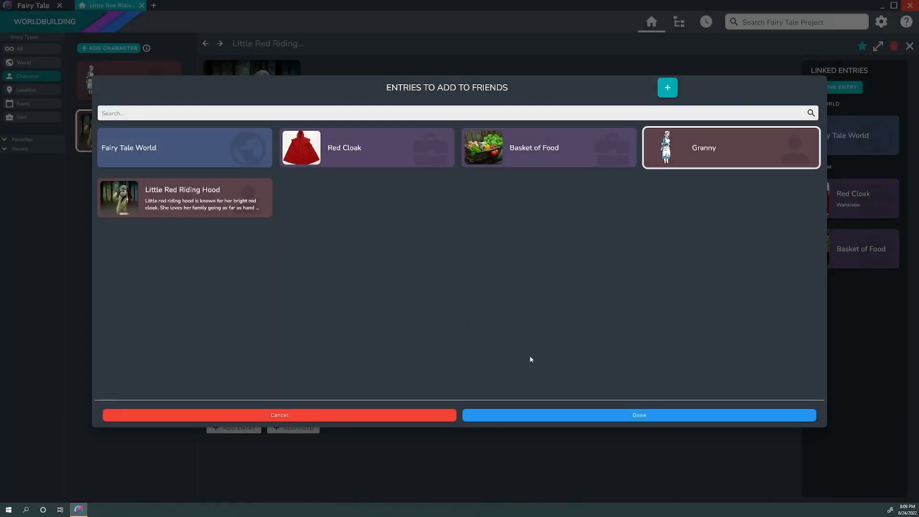
left_click(555, 417)
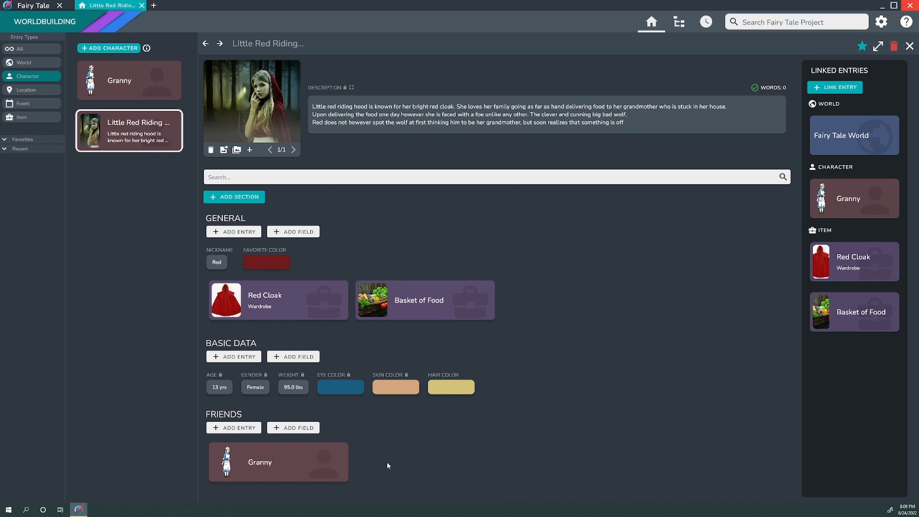
Step: Set Granny's relationship to Little Red Riding Hood as "Grandmother" and the reverse as "Granddaughter", and open Granny's page to check it
right_click(298, 468)
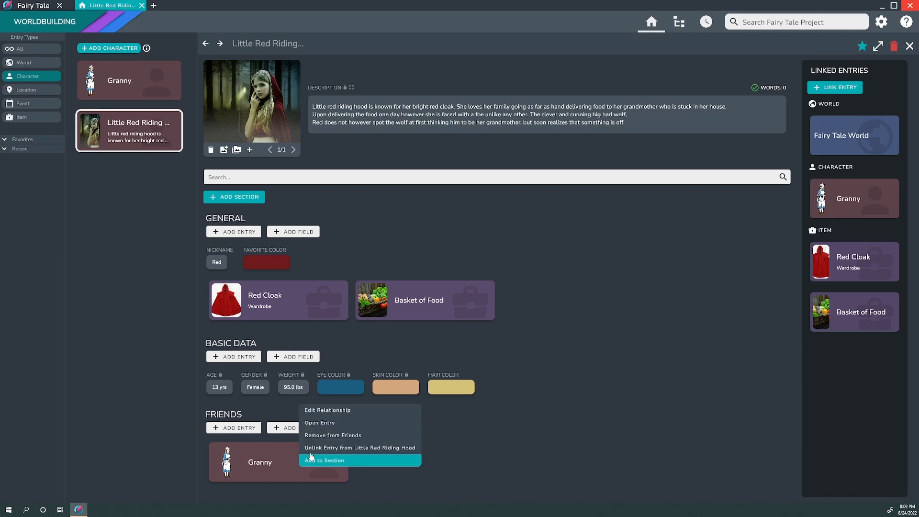
left_click(329, 415)
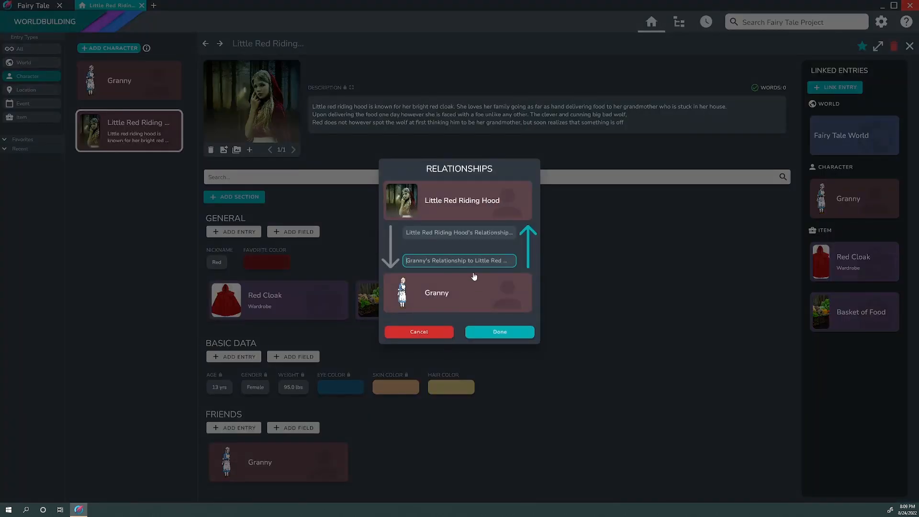
type("Grandmother")
left_click(438, 233)
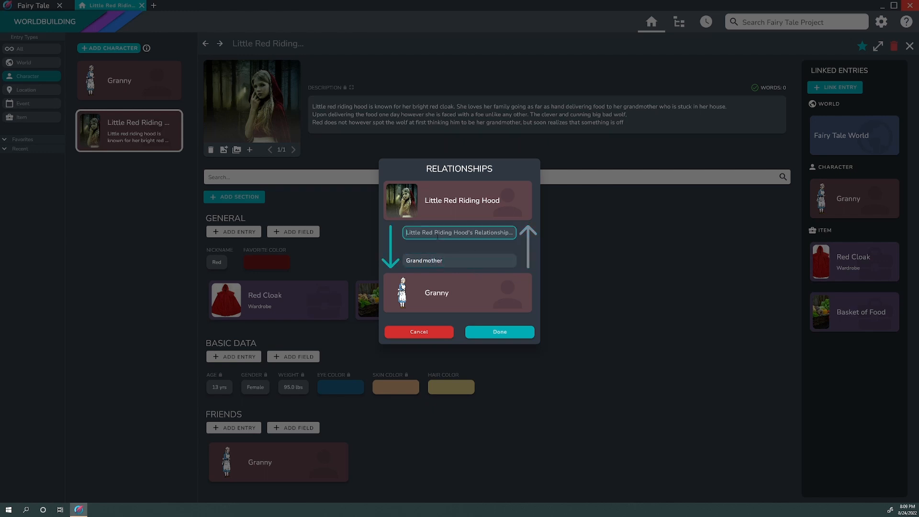
type("GrandDaughter")
key("BackSpace")
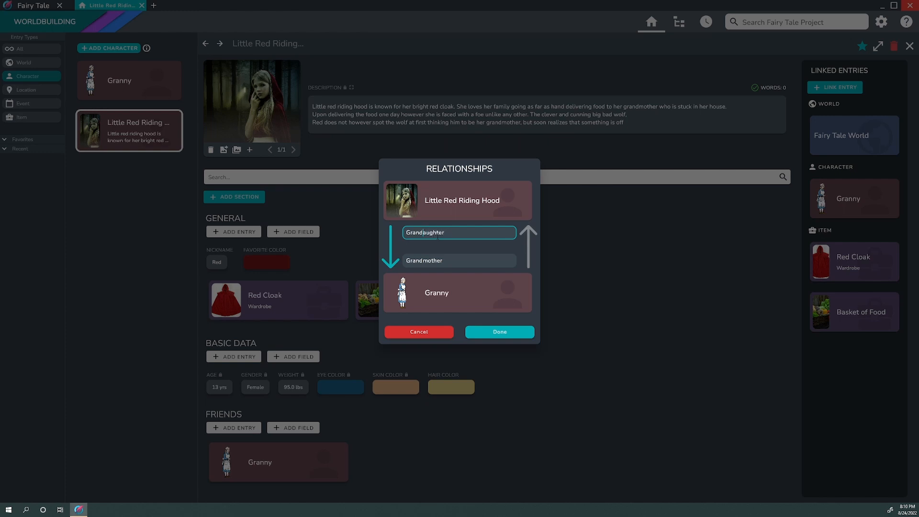
type("d")
left_click(489, 333)
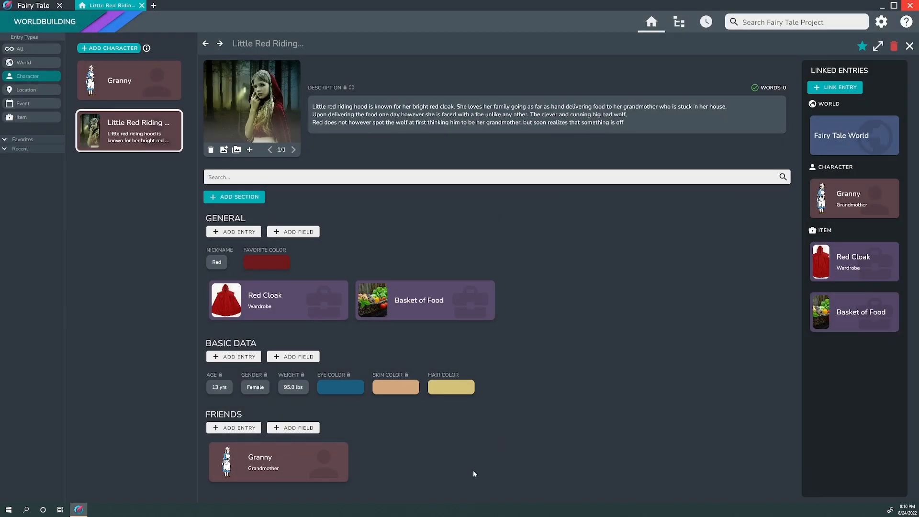
left_click(312, 475)
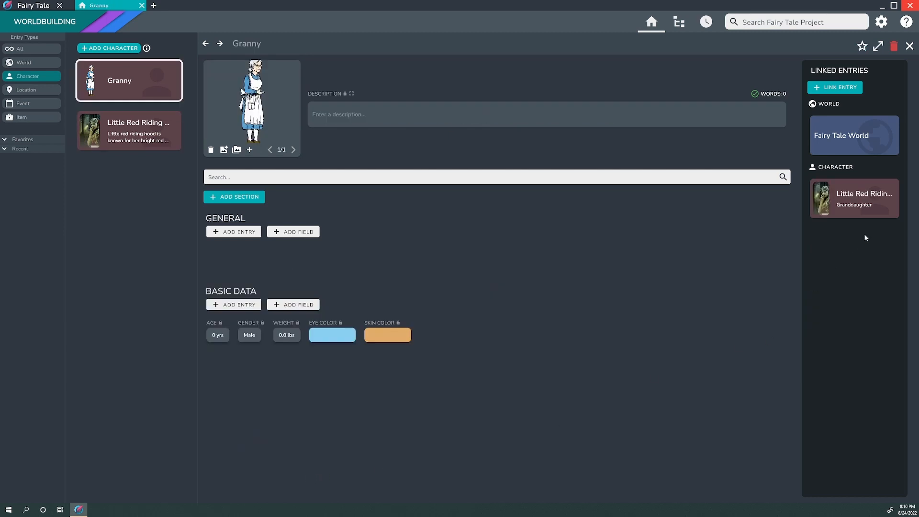